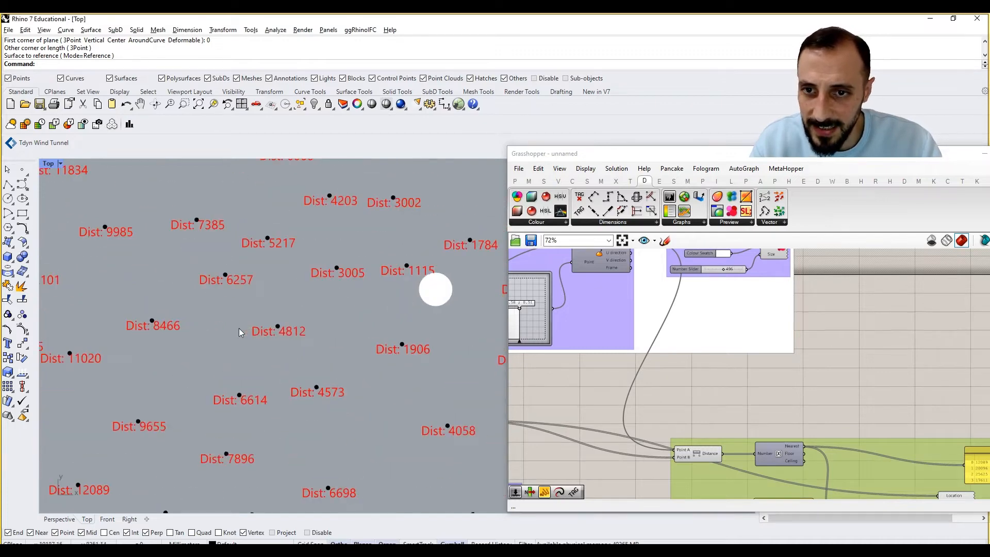
Add a number slider with the value 8000 and place it on the empty canvas above the distance group.
{"action": "double_click", "coordinate": [796, 400]}
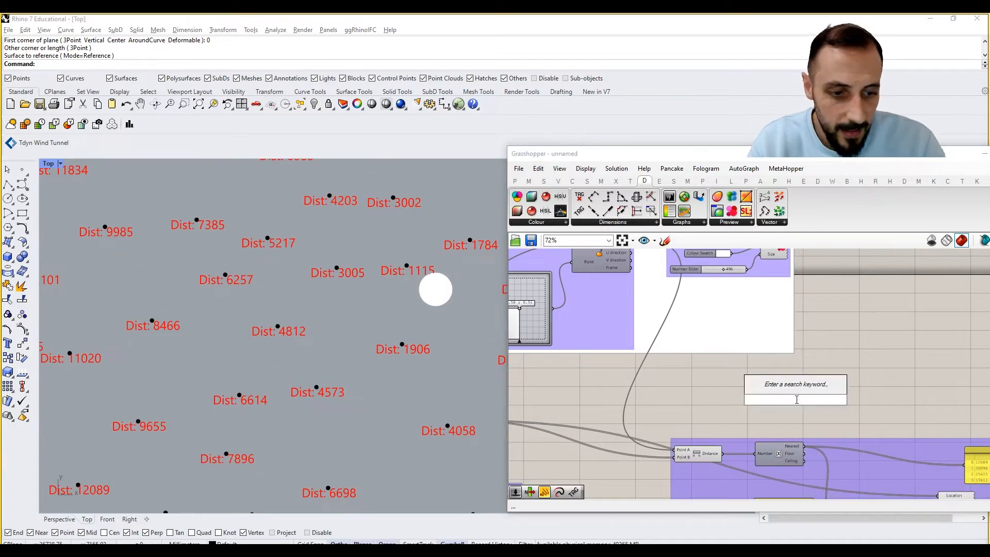
{"action": "type", "text": "000"}
{"action": "key", "text": "Return"}
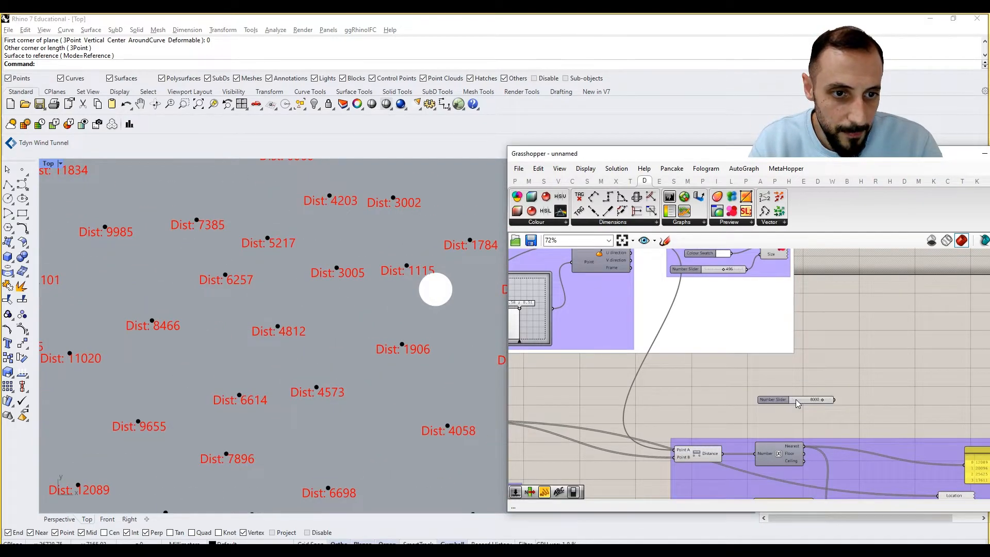
{"action": "right_click_drag", "start_coordinate": [796, 401], "coordinate": [714, 394]}
{"action": "left_click_drag", "start_coordinate": [705, 392], "coordinate": [782, 363]}
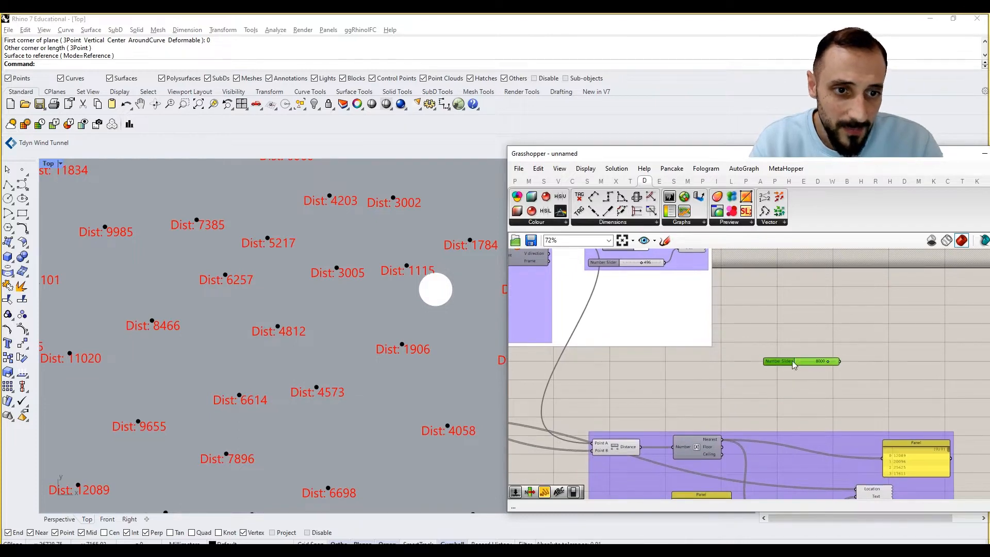
{"action": "right_click_drag", "start_coordinate": [782, 366], "coordinate": [664, 390]}
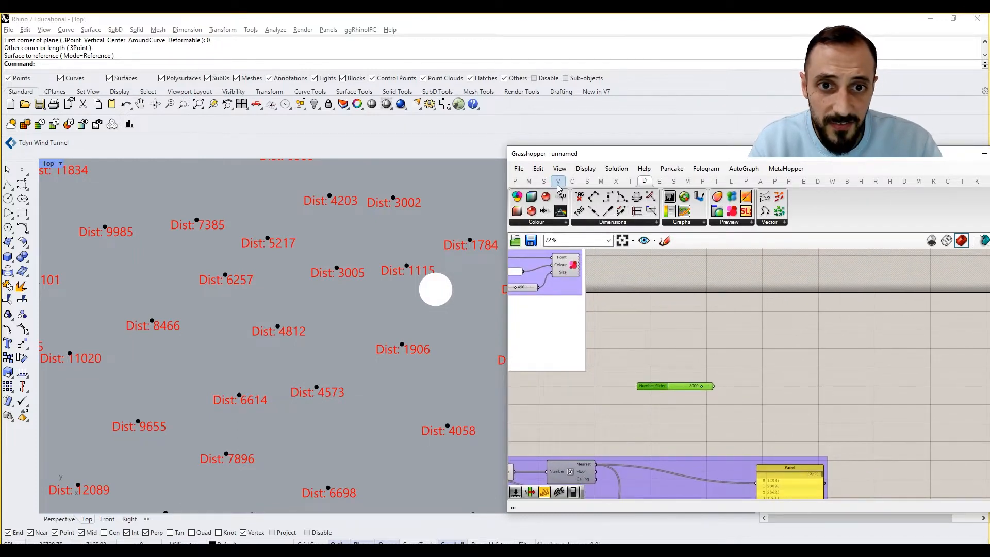
Add a Larger Than component next to the 8000 slider and shift the slider slightly below it.
{"action": "left_click", "coordinate": [656, 360]}
{"action": "right_click_drag", "start_coordinate": [372, 318], "coordinate": [385, 315]}
{"action": "right_click_drag", "start_coordinate": [604, 347], "coordinate": [740, 359]}
{"action": "scroll", "coordinate": [741, 359], "scroll_direction": "down", "scroll_amount": 3}
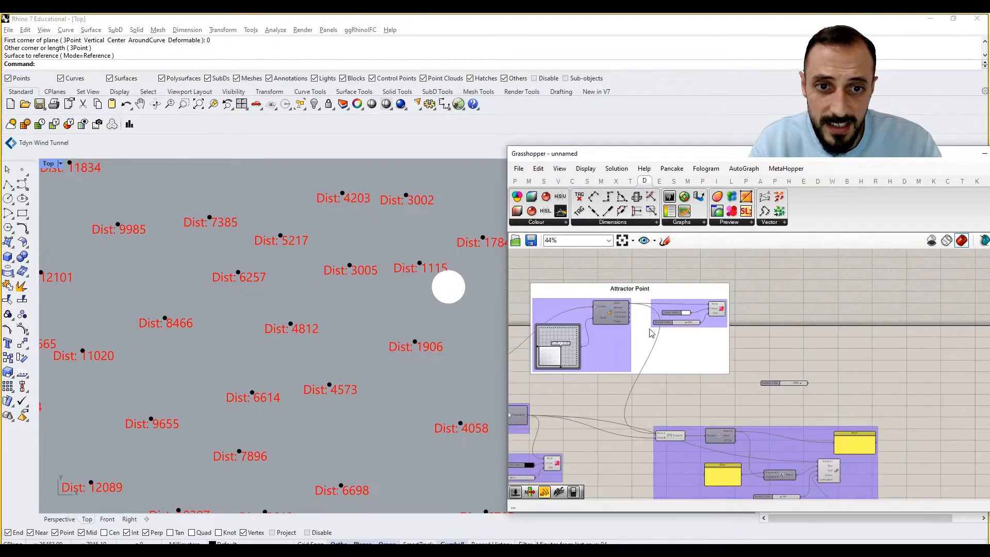
{"action": "scroll", "coordinate": [566, 336], "scroll_direction": "up", "scroll_amount": 2}
{"action": "right_click_drag", "start_coordinate": [913, 401], "coordinate": [863, 402]}
{"action": "scroll", "coordinate": [864, 401], "scroll_direction": "up", "scroll_amount": 3}
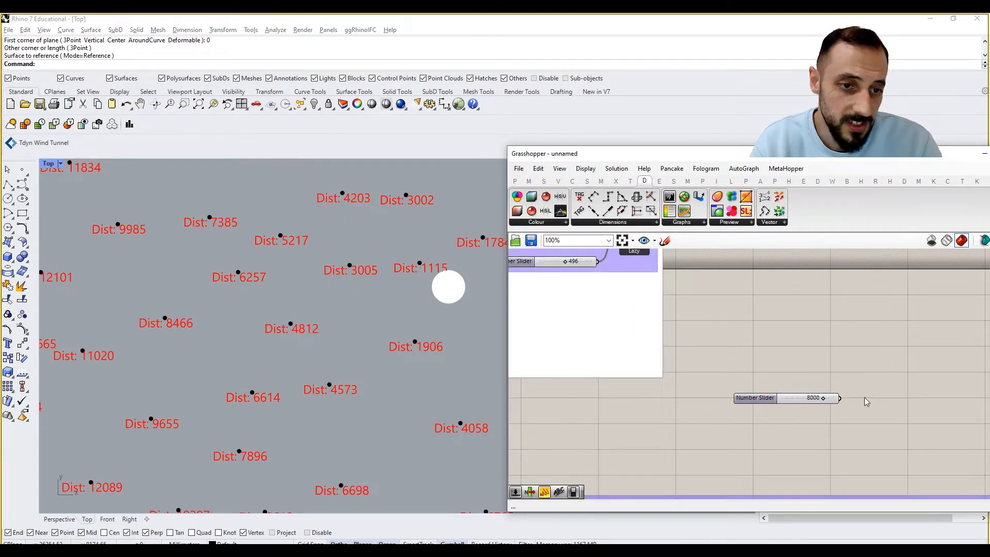
{"action": "left_click_drag", "start_coordinate": [790, 407], "coordinate": [785, 415]}
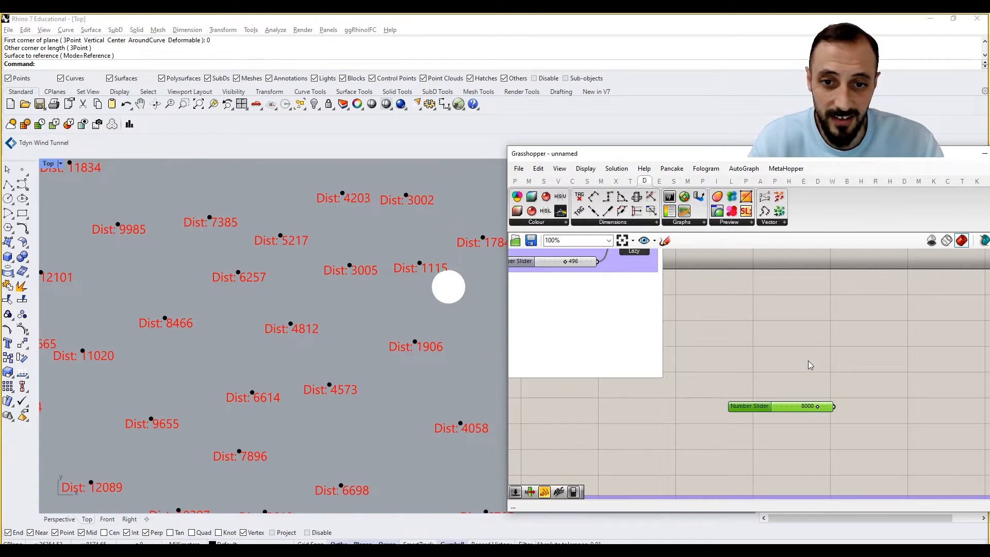
{"action": "left_click", "coordinate": [528, 181]}
{"action": "left_click", "coordinate": [585, 222]}
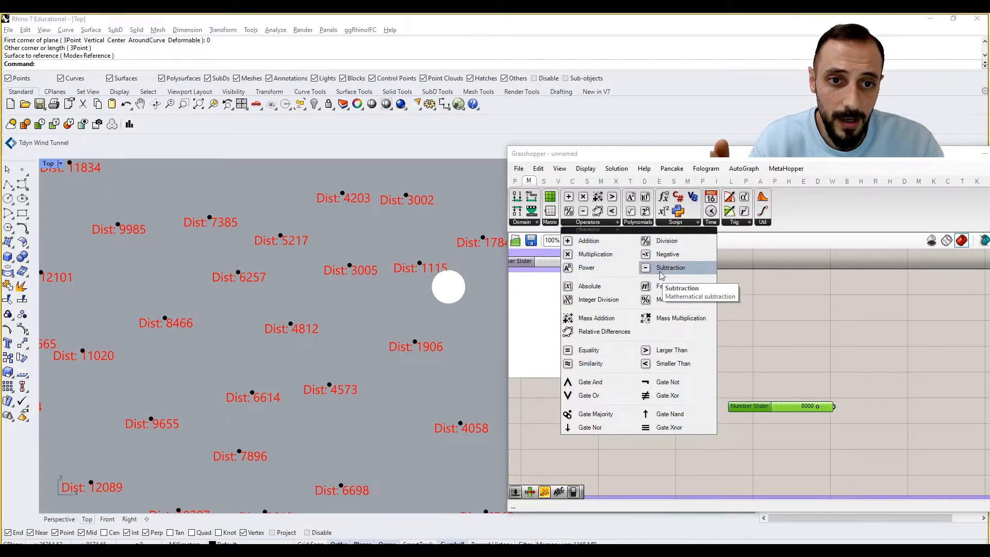
{"action": "left_click_drag", "start_coordinate": [664, 356], "coordinate": [912, 408]}
{"action": "left_click_drag", "start_coordinate": [794, 407], "coordinate": [790, 431]}
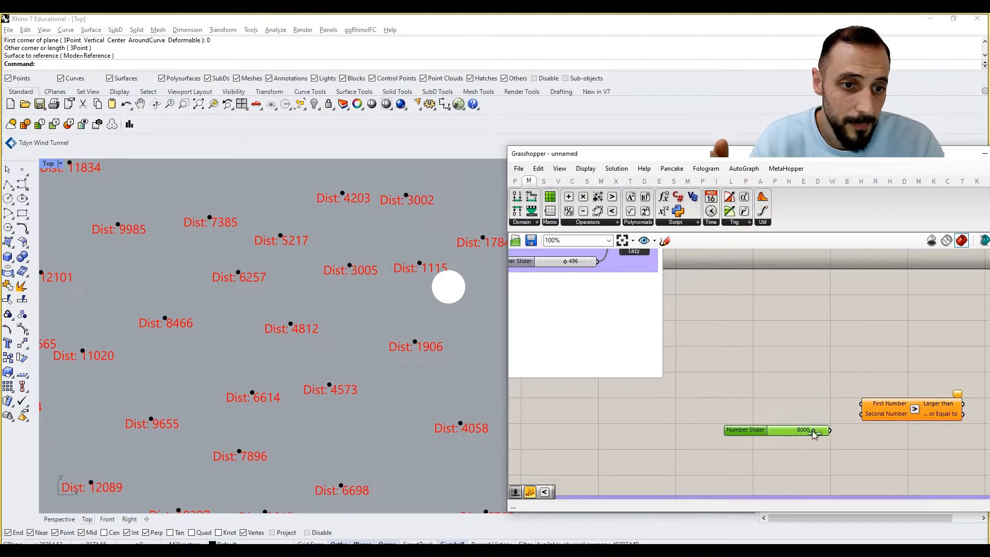
Wire the 8000 slider into Second Number and the Nearest rounded distances into First Number of the Larger Than component.
{"action": "right_click_drag", "start_coordinate": [826, 406], "coordinate": [794, 330]}
{"action": "left_click_drag", "start_coordinate": [797, 354], "coordinate": [830, 341]}
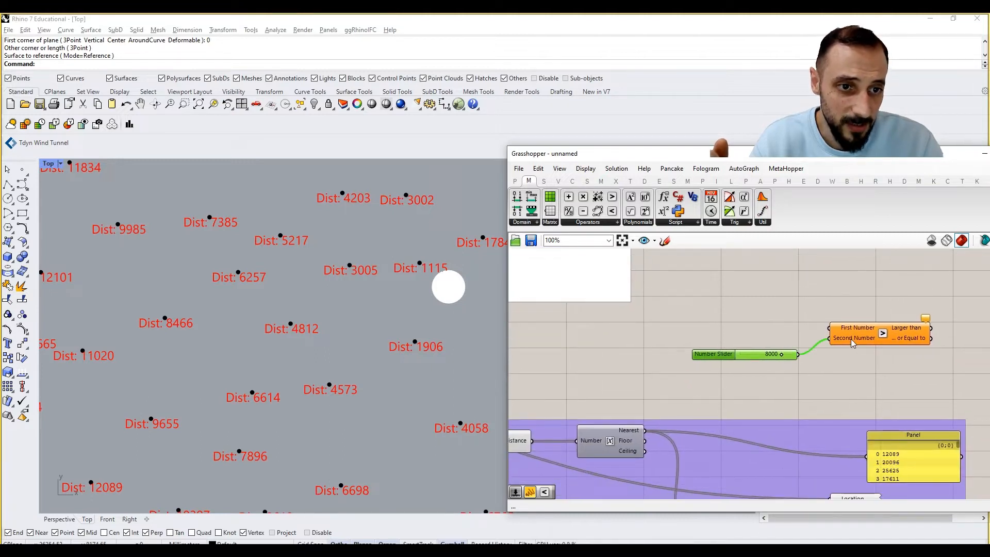
{"action": "left_click_drag", "start_coordinate": [644, 430], "coordinate": [830, 328]}
{"action": "right_click_drag", "start_coordinate": [842, 363], "coordinate": [732, 377]}
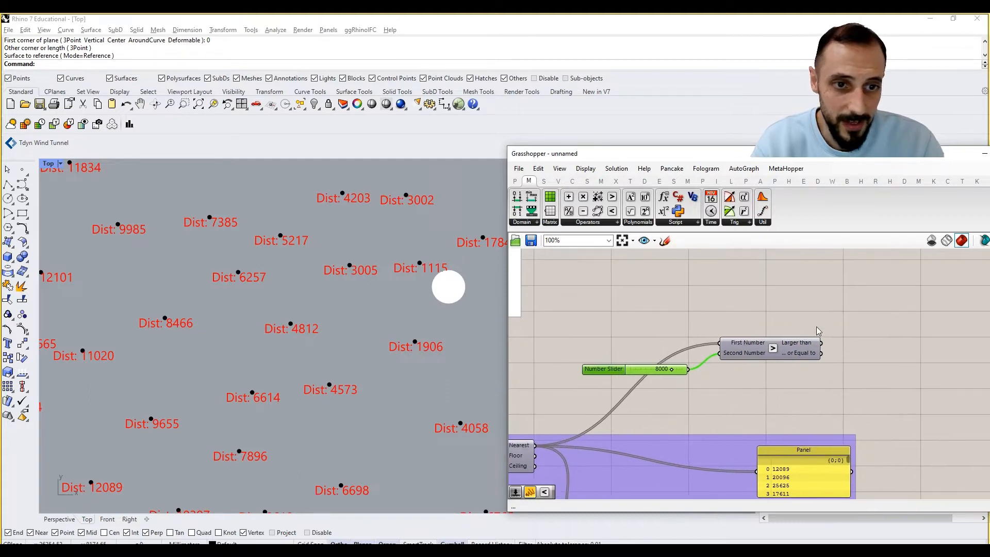
{"action": "mouse_move", "coordinate": [739, 343]}
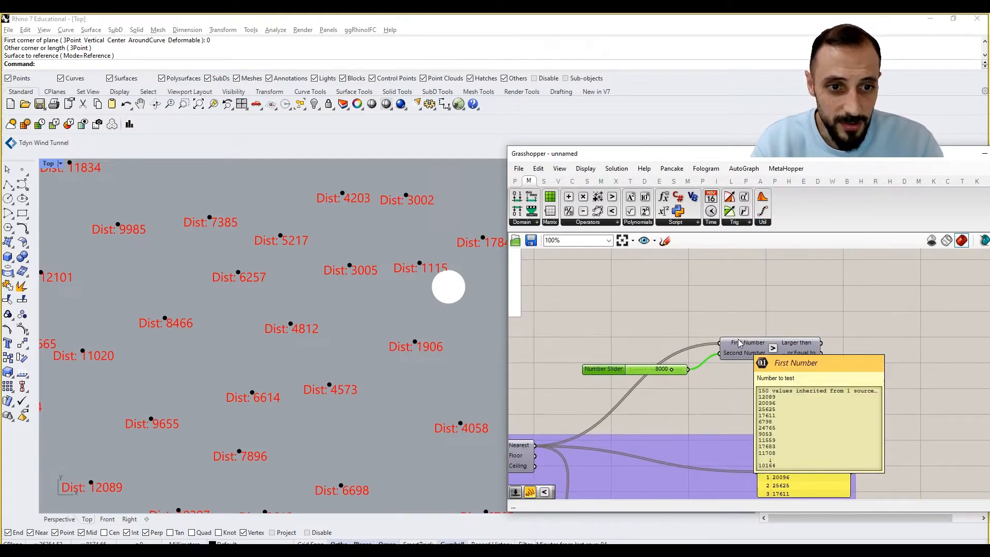
Add a Dispatch component beside the comparison and feed its Dispatch pattern from the Larger than output.
{"action": "right_click_drag", "start_coordinate": [791, 329], "coordinate": [782, 349]}
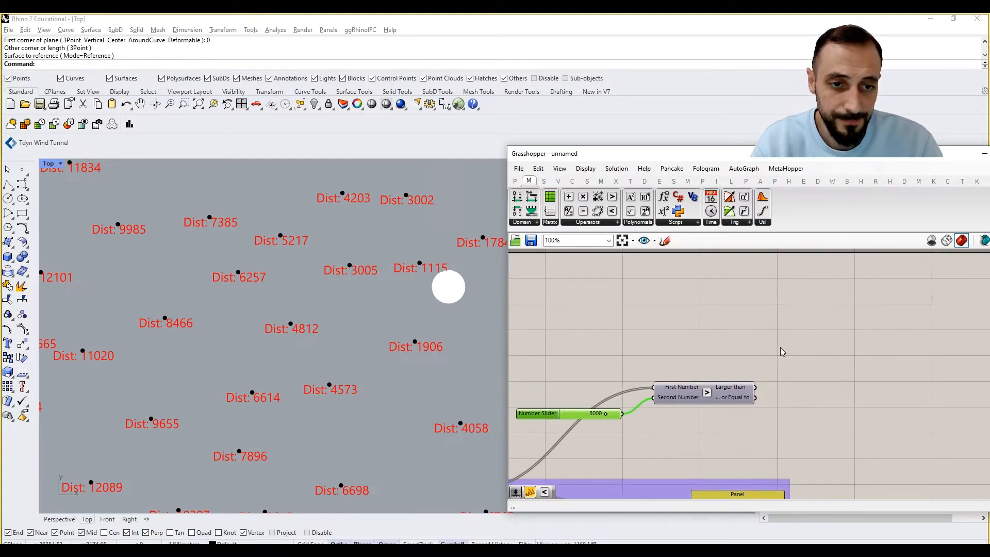
{"action": "double_click", "coordinate": [782, 349]}
{"action": "type", "text": "disp"}
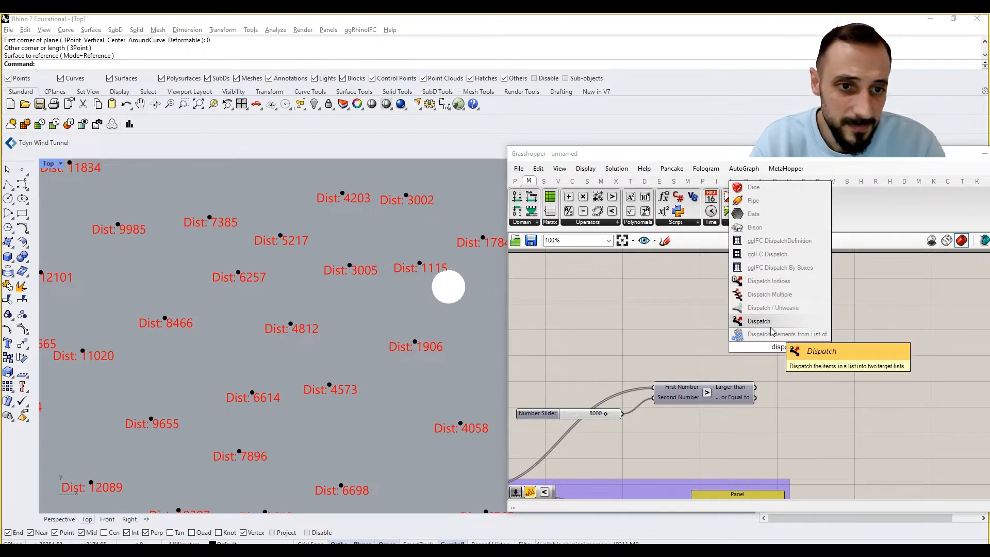
{"action": "left_click", "coordinate": [759, 321]}
{"action": "left_click_drag", "start_coordinate": [773, 347], "coordinate": [850, 396]}
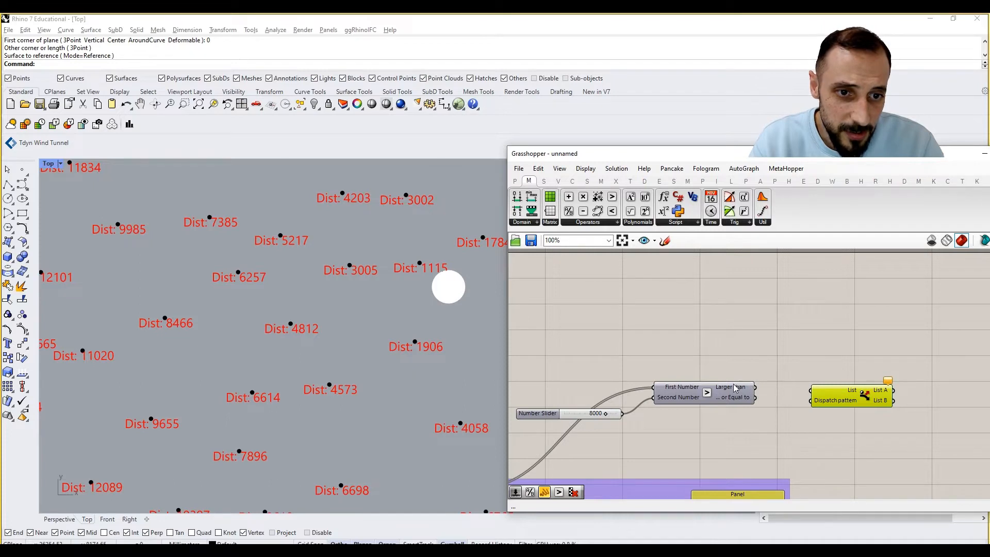
{"action": "mouse_move", "coordinate": [736, 389]}
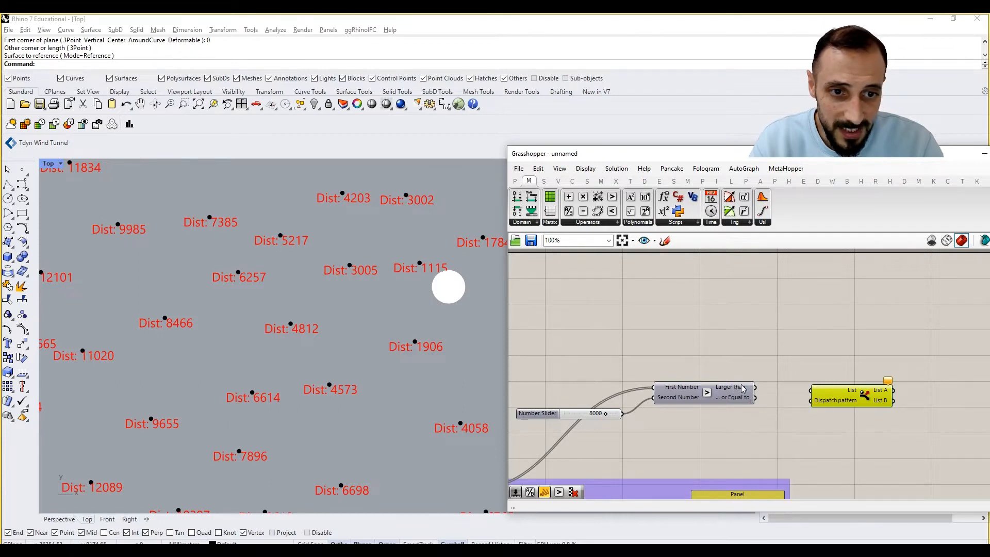
{"action": "left_click_drag", "start_coordinate": [754, 387], "coordinate": [807, 407]}
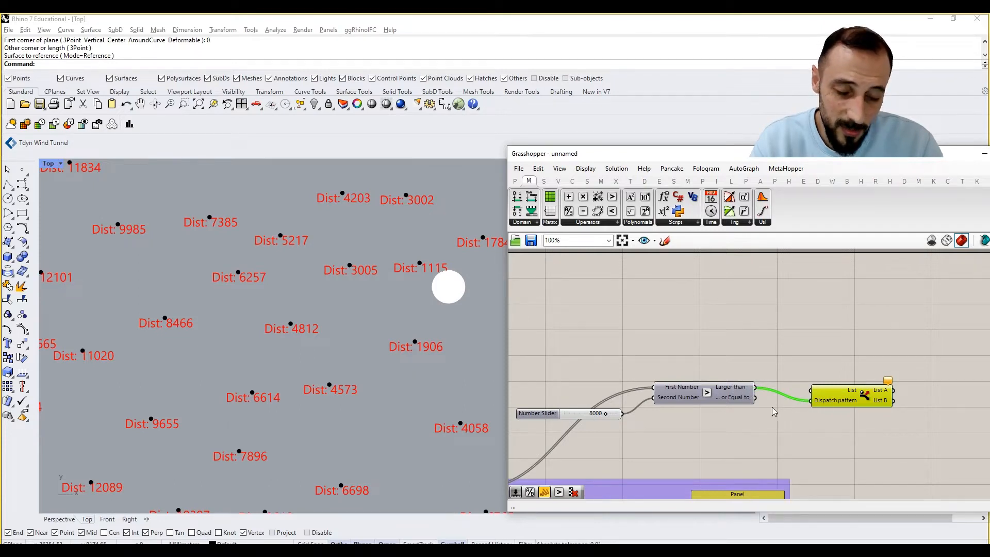
Wire the scattered points that feed the Distance component into the List input of Dispatch.
{"action": "scroll", "coordinate": [807, 386], "scroll_direction": "down", "scroll_amount": 5}
{"action": "right_click_drag", "start_coordinate": [654, 424], "coordinate": [780, 372]}
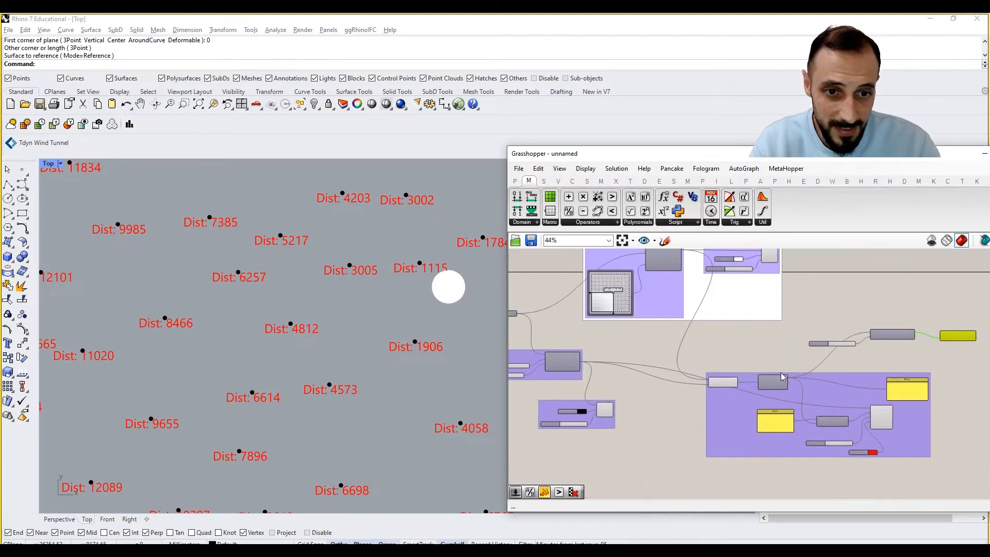
{"action": "right_click_drag", "start_coordinate": [591, 379], "coordinate": [640, 372]}
{"action": "scroll", "coordinate": [631, 360], "scroll_direction": "up", "scroll_amount": 4}
{"action": "scroll", "coordinate": [655, 346], "scroll_direction": "down", "scroll_amount": 5}
{"action": "left_click_drag", "start_coordinate": [629, 359], "coordinate": [882, 296]}
{"action": "scroll", "coordinate": [971, 329], "scroll_direction": "up", "scroll_amount": 3}
{"action": "scroll", "coordinate": [971, 326], "scroll_direction": "up", "scroll_amount": 3}
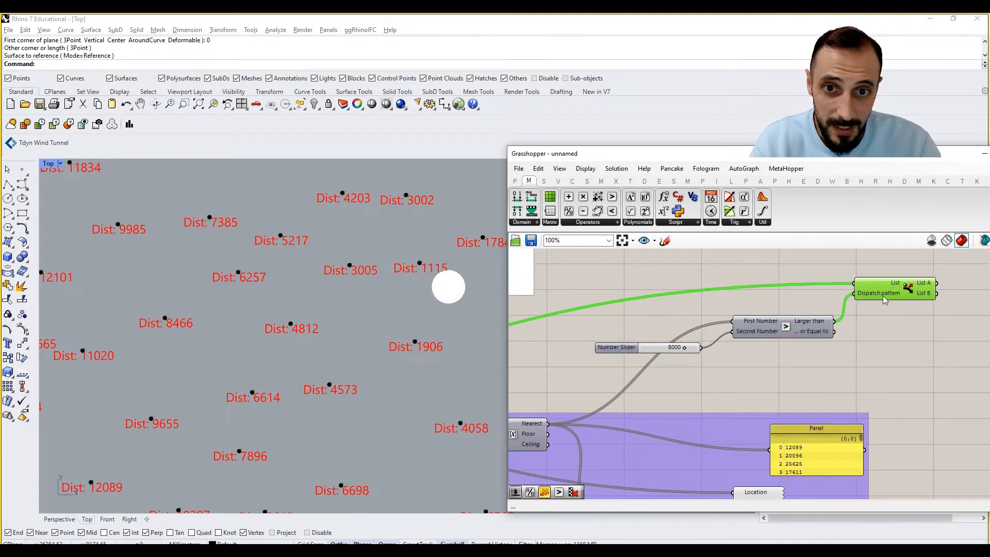
{"action": "left_click", "coordinate": [889, 321]}
{"action": "right_click_drag", "start_coordinate": [890, 323], "coordinate": [796, 337]}
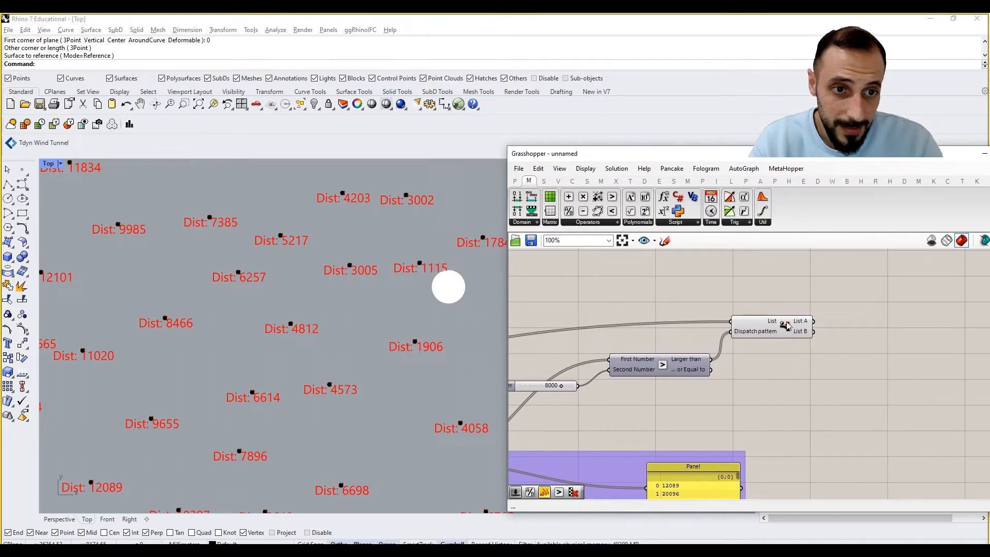
{"action": "right_click_drag", "start_coordinate": [871, 332], "coordinate": [823, 349]}
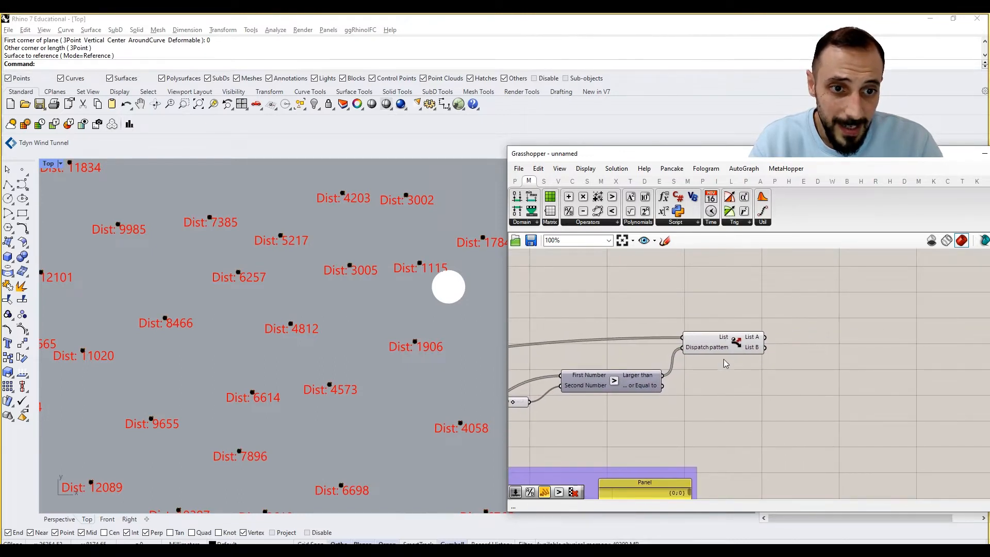
Add a Point parameter and connect it to the List A output of Dispatch.
{"action": "mouse_move", "coordinate": [638, 381]}
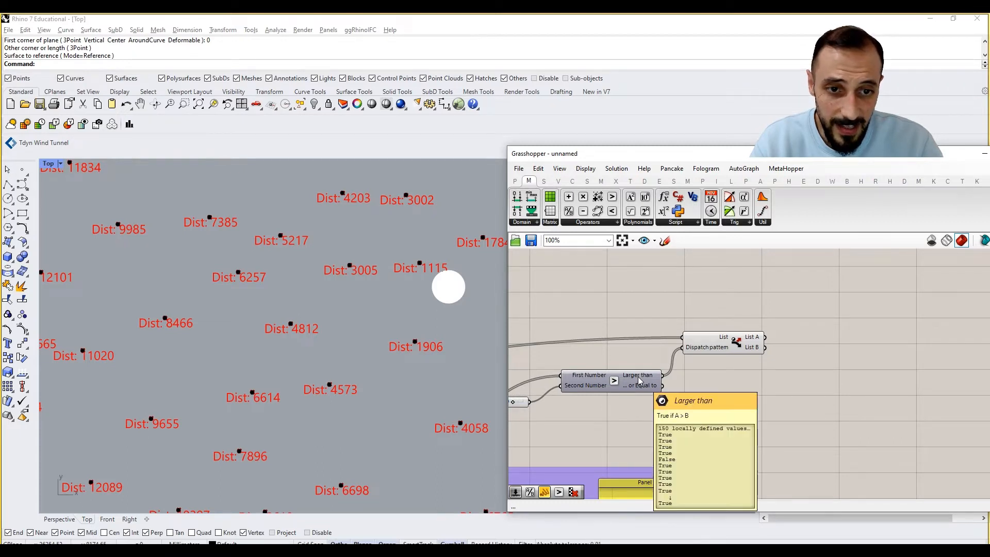
{"action": "right_click", "coordinate": [750, 342]}
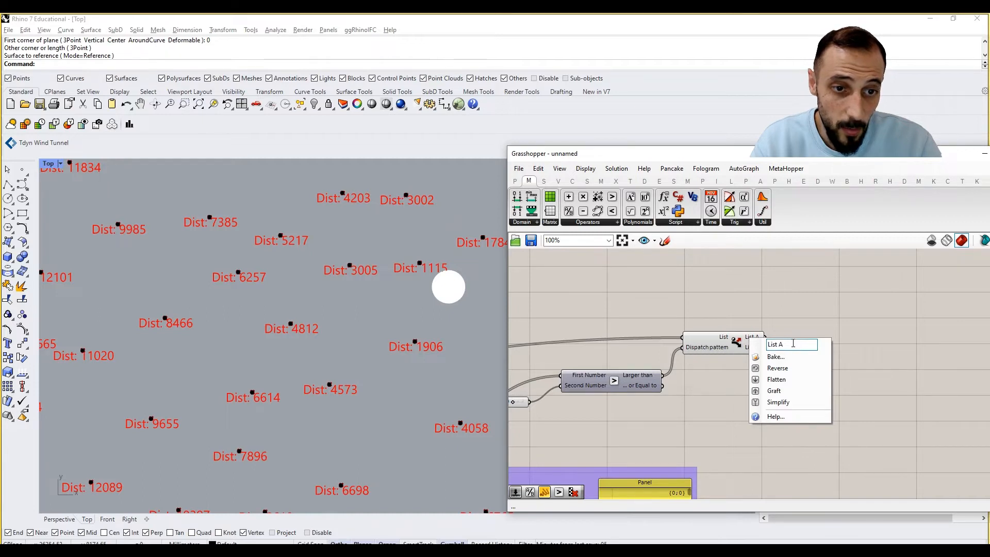
{"action": "left_click", "coordinate": [802, 328]}
{"action": "double_click", "coordinate": [802, 327]}
{"action": "type", "text": "point"}
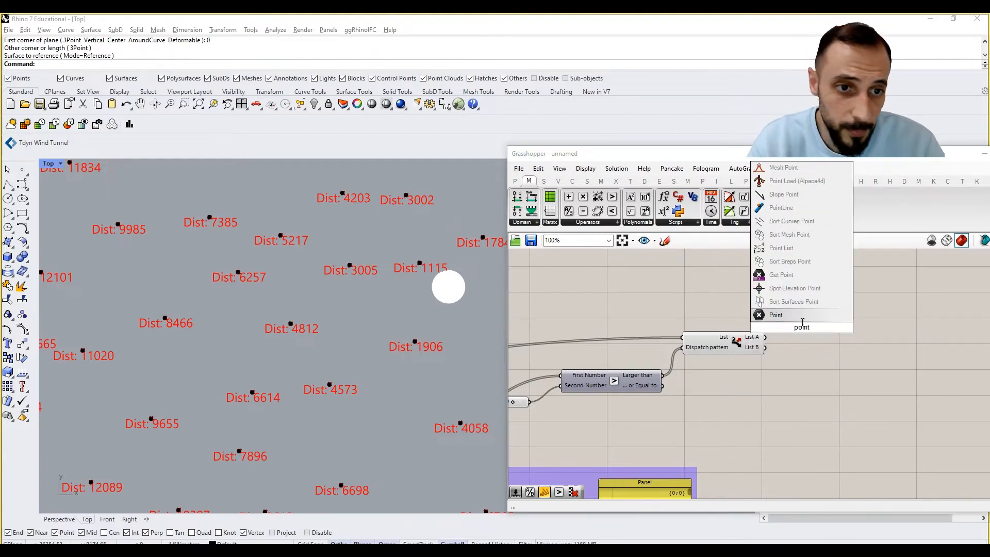
{"action": "key", "text": "Return"}
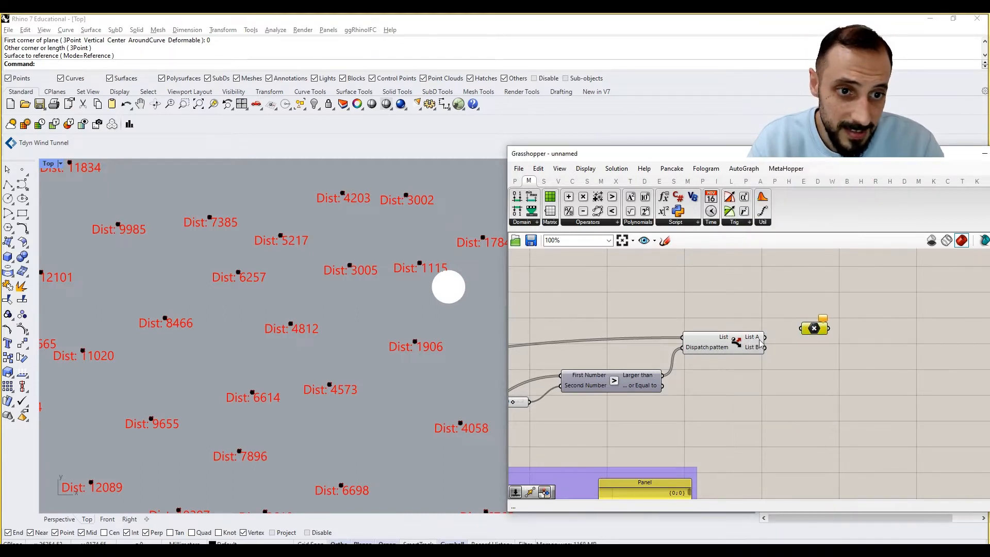
{"action": "left_click_drag", "start_coordinate": [765, 337], "coordinate": [801, 329]}
Turn off the preview of the Dispatch component and of the component displaying all the scattered points.
{"action": "left_click", "coordinate": [715, 347]}
{"action": "right_click", "coordinate": [702, 288]}
{"action": "left_click", "coordinate": [708, 304]}
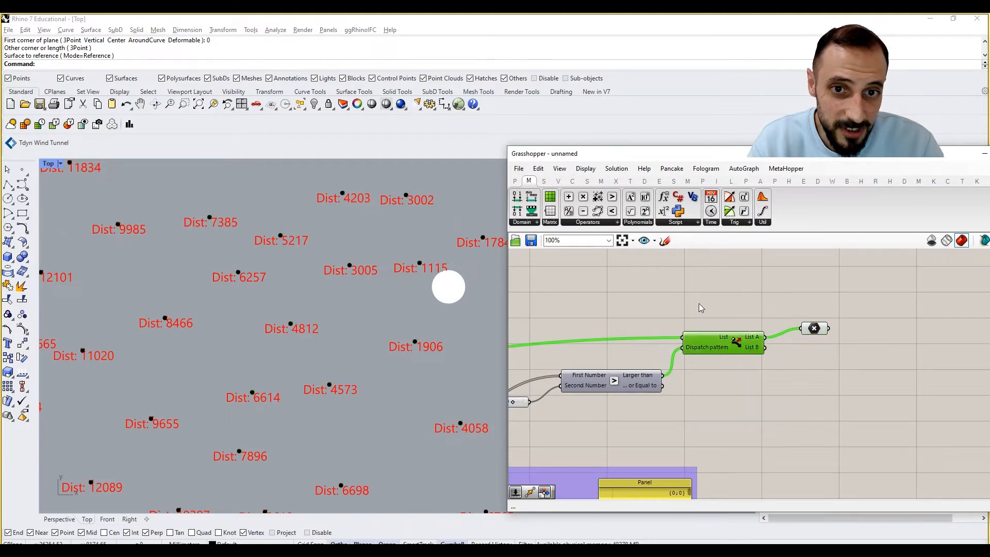
{"action": "right_click_drag", "start_coordinate": [698, 308], "coordinate": [792, 296]}
{"action": "scroll", "coordinate": [792, 296], "scroll_direction": "down", "scroll_amount": 6}
{"action": "scroll", "coordinate": [582, 381], "scroll_direction": "up", "scroll_amount": 3}
{"action": "right_click_drag", "start_coordinate": [566, 369], "coordinate": [589, 365]}
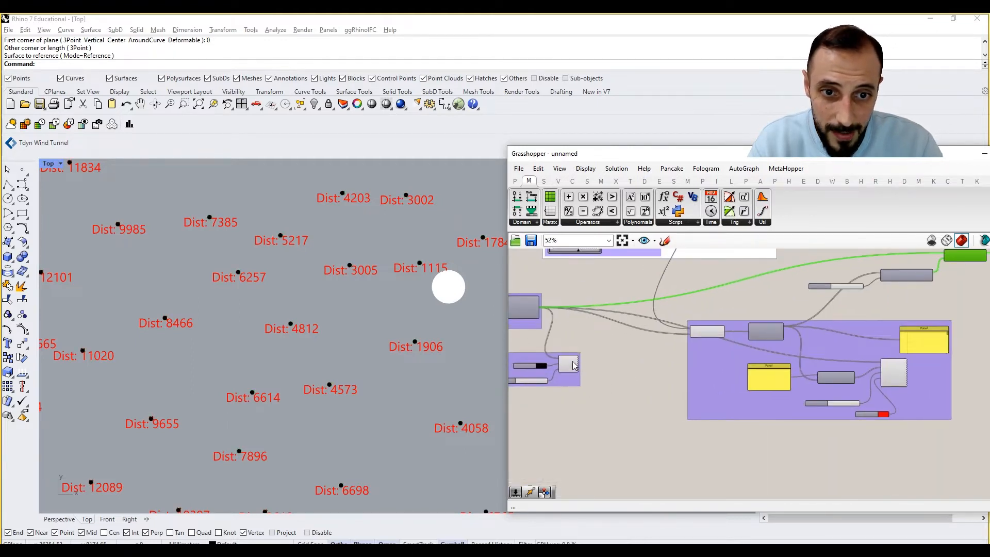
{"action": "right_click", "coordinate": [574, 365]}
{"action": "left_click", "coordinate": [637, 376]}
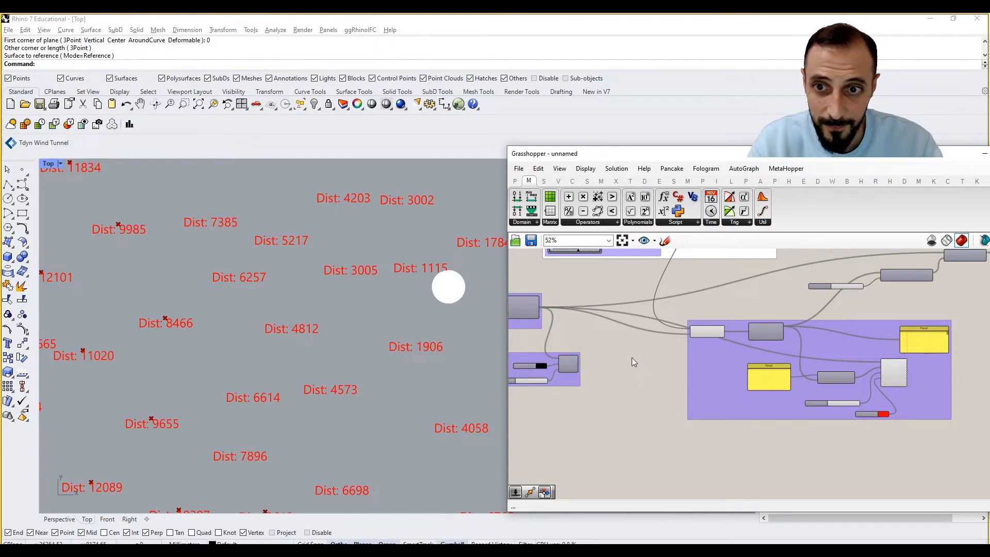
Examine in the Top viewport which points around the attractor are kept by the 8000 distance threshold.
{"action": "right_click_drag", "start_coordinate": [632, 357], "coordinate": [671, 366]}
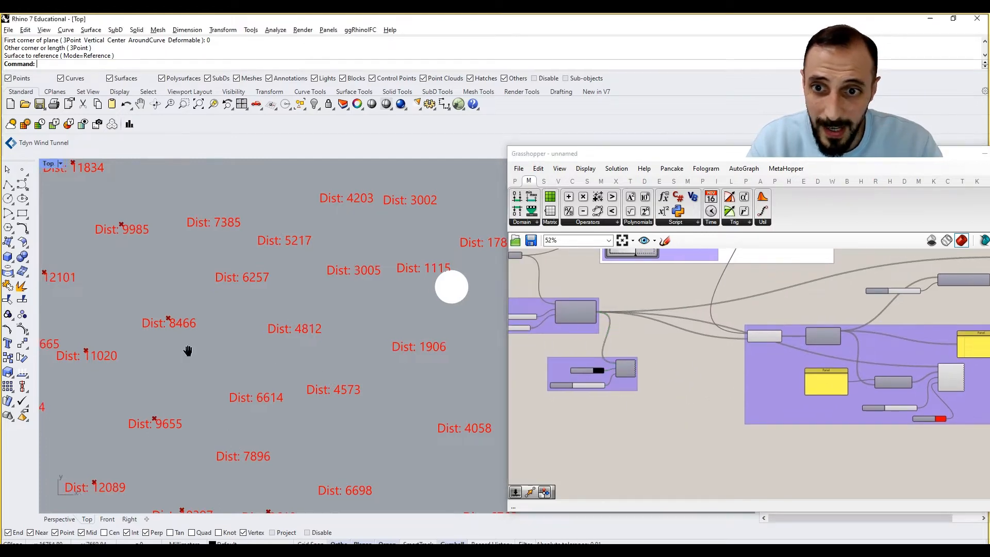
{"action": "scroll", "coordinate": [292, 321], "scroll_direction": "down", "scroll_amount": 5}
{"action": "scroll", "coordinate": [269, 301], "scroll_direction": "up", "scroll_amount": 2}
{"action": "right_click_drag", "start_coordinate": [337, 318], "coordinate": [293, 312]}
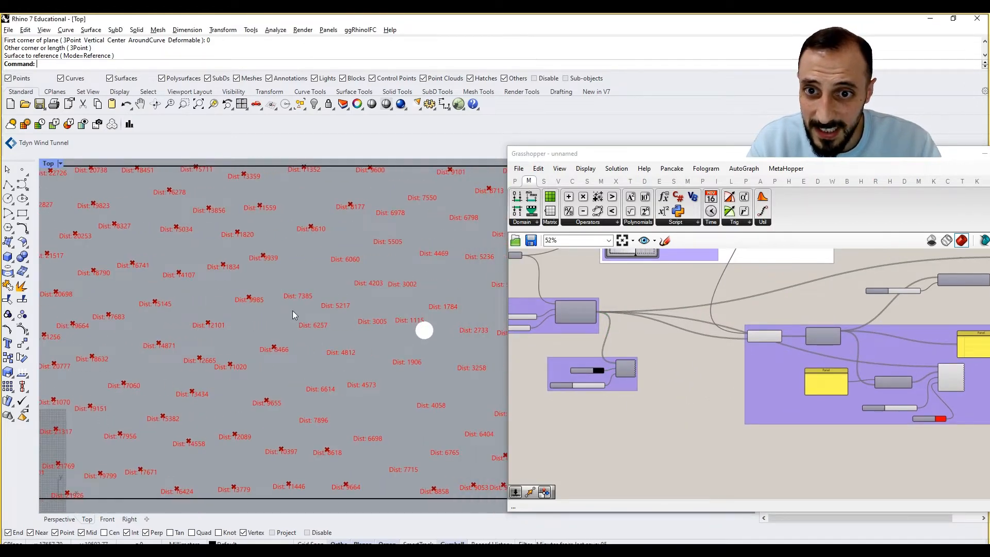
{"action": "right_click_drag", "start_coordinate": [909, 334], "coordinate": [715, 351]}
{"action": "right_click_drag", "start_coordinate": [849, 297], "coordinate": [825, 335]}
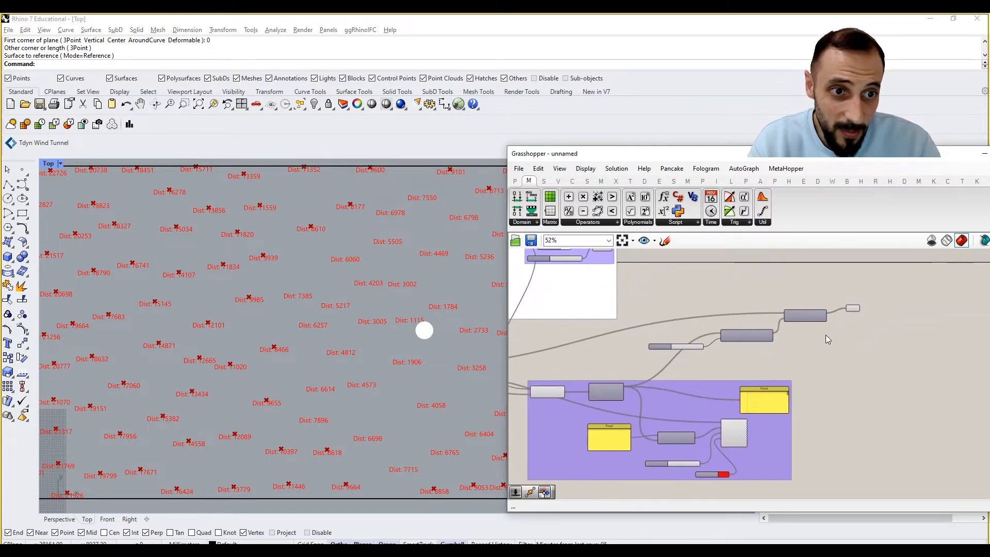
{"action": "scroll", "coordinate": [850, 308], "scroll_direction": "up", "scroll_amount": 3}
{"action": "mouse_move", "coordinate": [851, 307]}
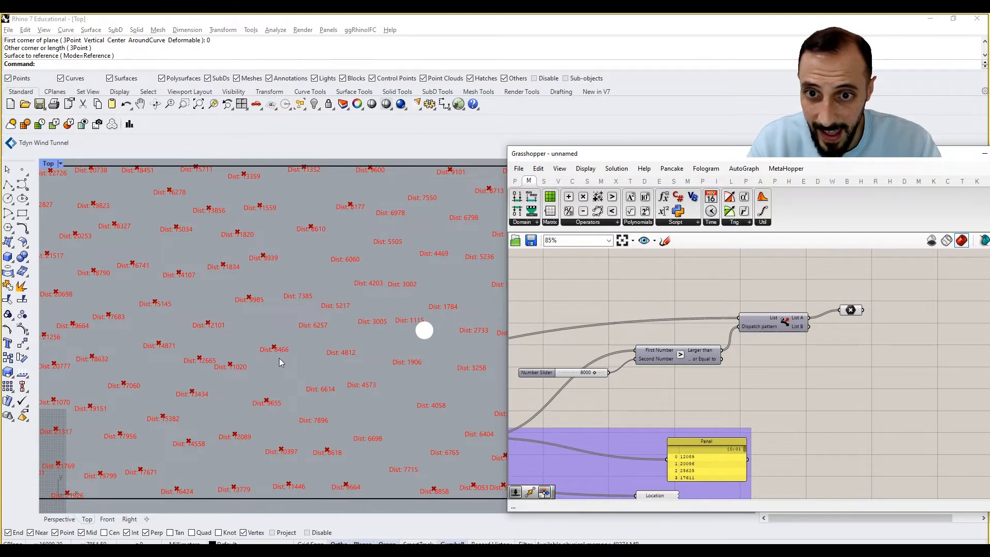
{"action": "scroll", "coordinate": [268, 321], "scroll_direction": "down", "scroll_amount": 3}
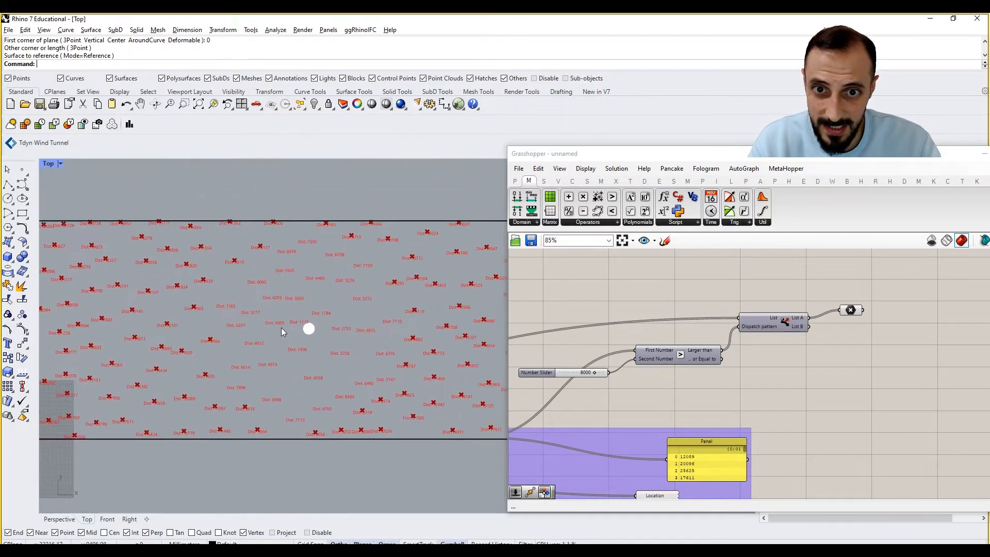
{"action": "scroll", "coordinate": [280, 330], "scroll_direction": "down", "scroll_amount": 3}
Move the attractor point horizontally toward the other side of the rectangle using its two-dimensional slider.
{"action": "scroll", "coordinate": [746, 356], "scroll_direction": "down", "scroll_amount": 4}
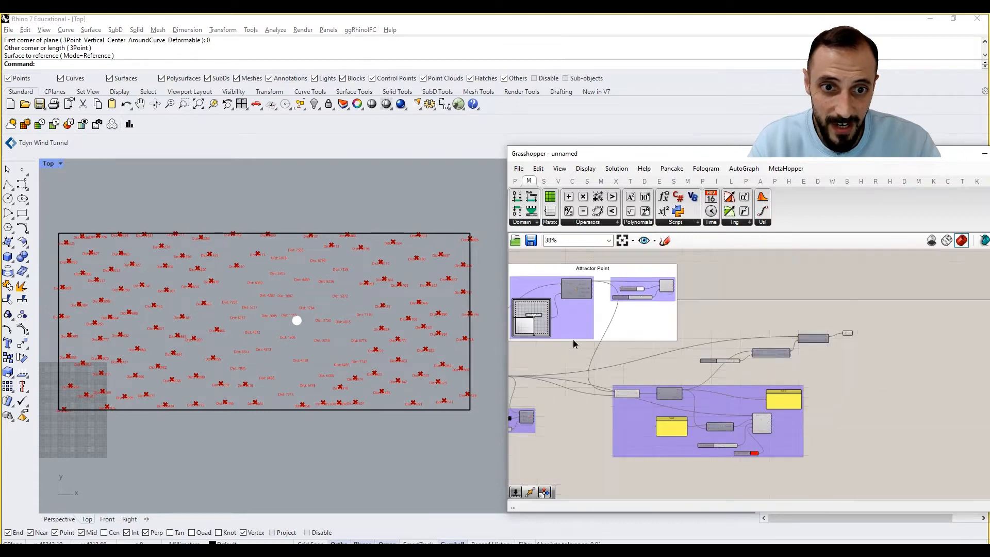
{"action": "scroll", "coordinate": [573, 339], "scroll_direction": "up", "scroll_amount": 4}
{"action": "mouse_move", "coordinate": [598, 326]}
{"action": "left_mouse_down"}
{"action": "mouse_move", "coordinate": [588, 324]}
{"action": "mouse_move", "coordinate": [616, 330]}
{"action": "mouse_move", "coordinate": [586, 326]}
{"action": "left_mouse_up"}
{"action": "right_click_drag", "start_coordinate": [868, 345], "coordinate": [639, 347]}
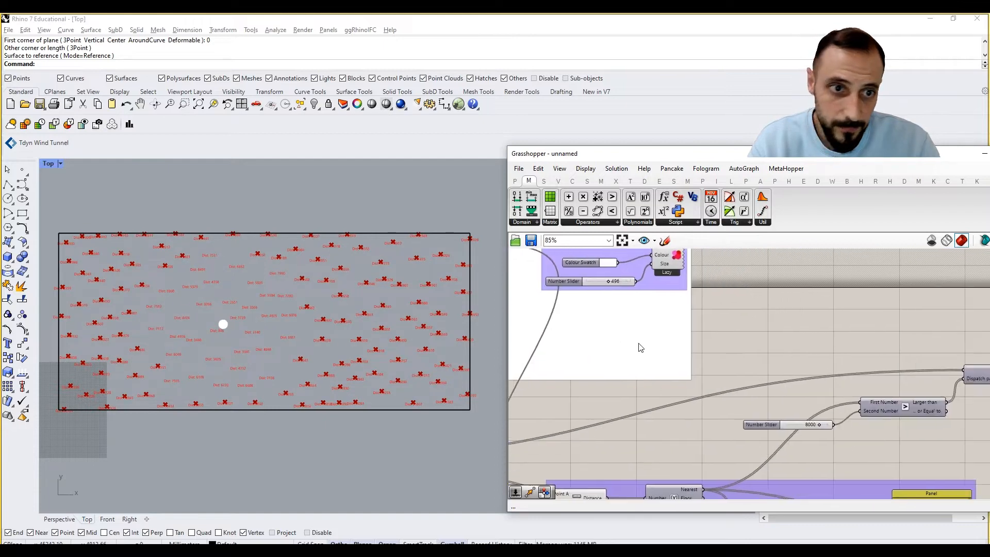
Reduce the size slider feeding the distance text tags to 162.
{"action": "scroll", "coordinate": [640, 347], "scroll_direction": "down", "scroll_amount": 6}
{"action": "scroll", "coordinate": [737, 343], "scroll_direction": "up", "scroll_amount": 9}
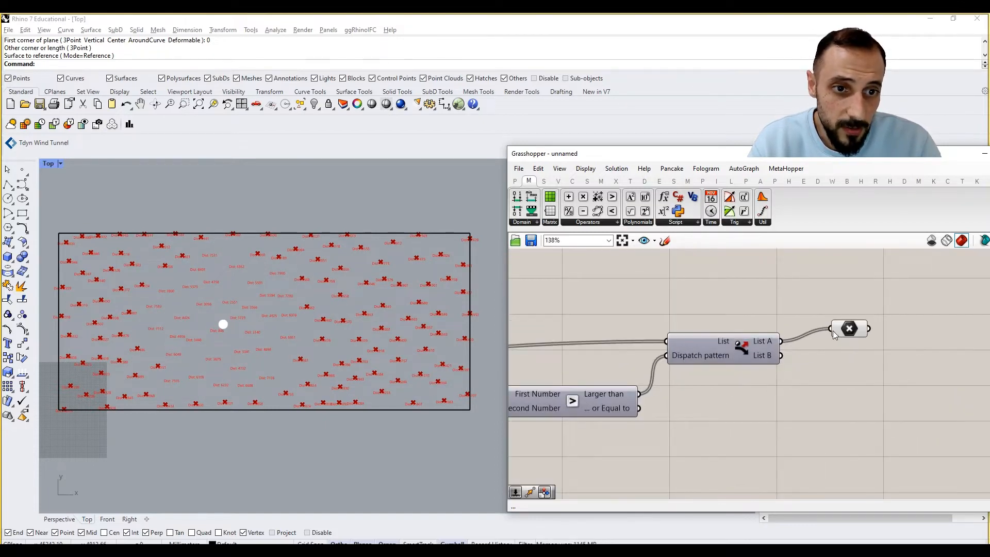
{"action": "right_click_drag", "start_coordinate": [857, 307], "coordinate": [798, 311]}
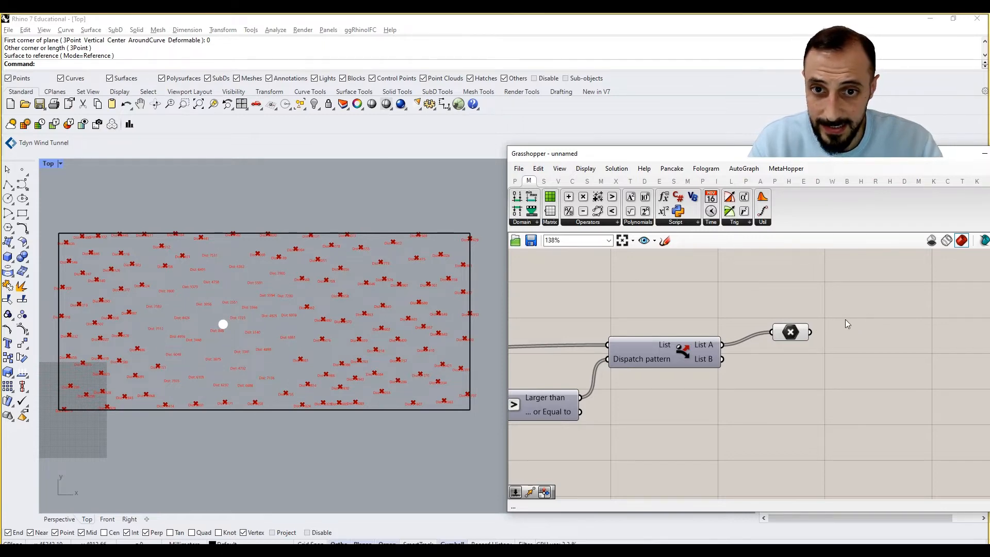
{"action": "right_click_drag", "start_coordinate": [732, 371], "coordinate": [803, 326]}
{"action": "scroll", "coordinate": [803, 327], "scroll_direction": "down", "scroll_amount": 5}
{"action": "right_click_drag", "start_coordinate": [682, 414], "coordinate": [732, 376]}
{"action": "left_click", "coordinate": [763, 395]}
{"action": "scroll", "coordinate": [742, 361], "scroll_direction": "up", "scroll_amount": 5}
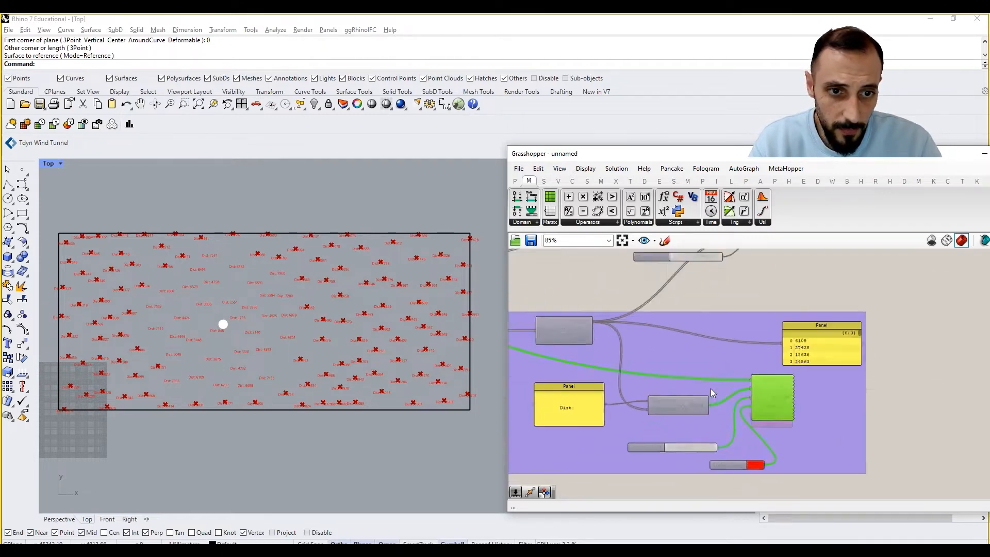
{"action": "right_click_drag", "start_coordinate": [741, 339], "coordinate": [570, 319]}
{"action": "scroll", "coordinate": [570, 320], "scroll_direction": "down", "scroll_amount": 1}
{"action": "right_click_drag", "start_coordinate": [819, 387], "coordinate": [706, 365]}
{"action": "left_click", "coordinate": [921, 373]}
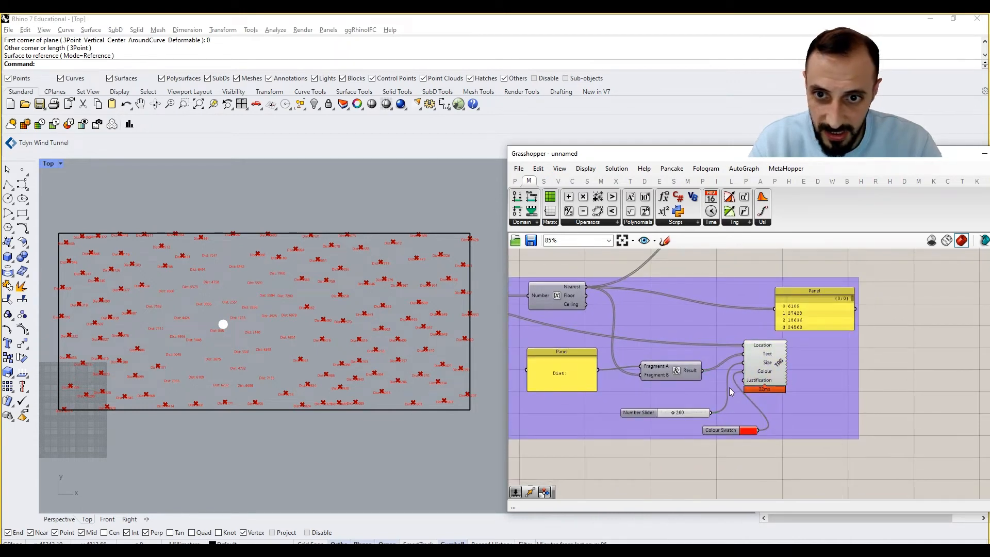
{"action": "scroll", "coordinate": [705, 413], "scroll_direction": "up", "scroll_amount": 5}
{"action": "left_click_drag", "start_coordinate": [623, 413], "coordinate": [609, 413]}
{"action": "scroll", "coordinate": [598, 421], "scroll_direction": "down", "scroll_amount": 5}
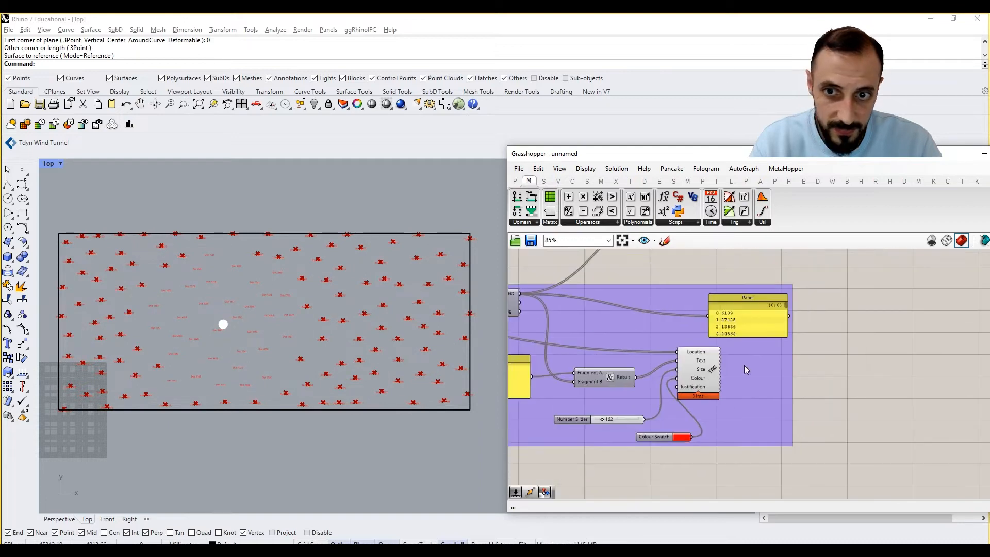
Add a Circle component and connect the Point parameter after Dispatch's List A to its Plane input.
{"action": "scroll", "coordinate": [744, 365], "scroll_direction": "down", "scroll_amount": 5}
{"action": "right_click_drag", "start_coordinate": [775, 353], "coordinate": [666, 413]}
{"action": "scroll", "coordinate": [711, 346], "scroll_direction": "up", "scroll_amount": 8}
{"action": "double_click", "coordinate": [748, 329]}
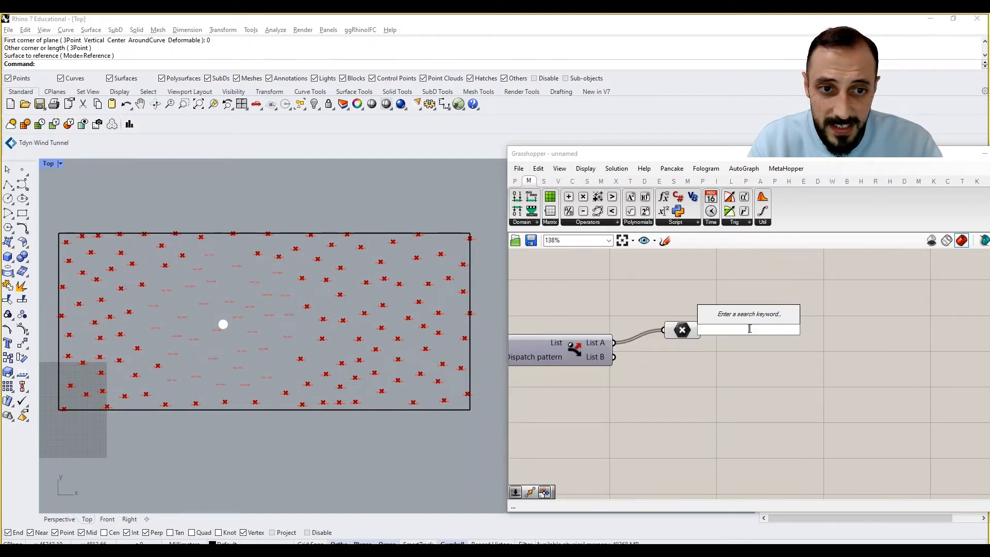
{"action": "type", "text": "cir"}
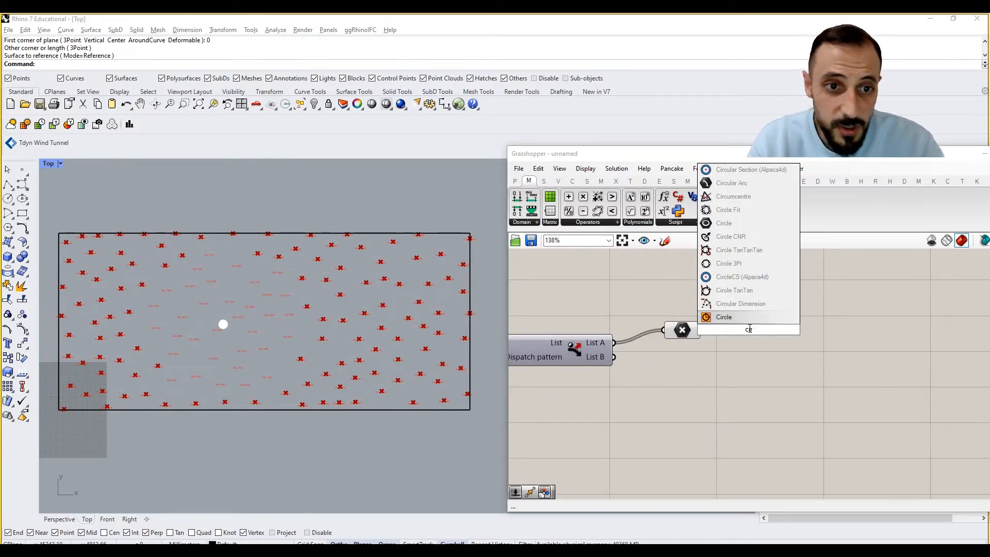
{"action": "left_click", "coordinate": [727, 320]}
{"action": "left_click_drag", "start_coordinate": [727, 322], "coordinate": [837, 323]}
Add a number slider starting at 200, connect it to the Circle's Radius, and raise it to 561.
{"action": "double_click", "coordinate": [783, 363]}
{"action": "type", "text": "200"}
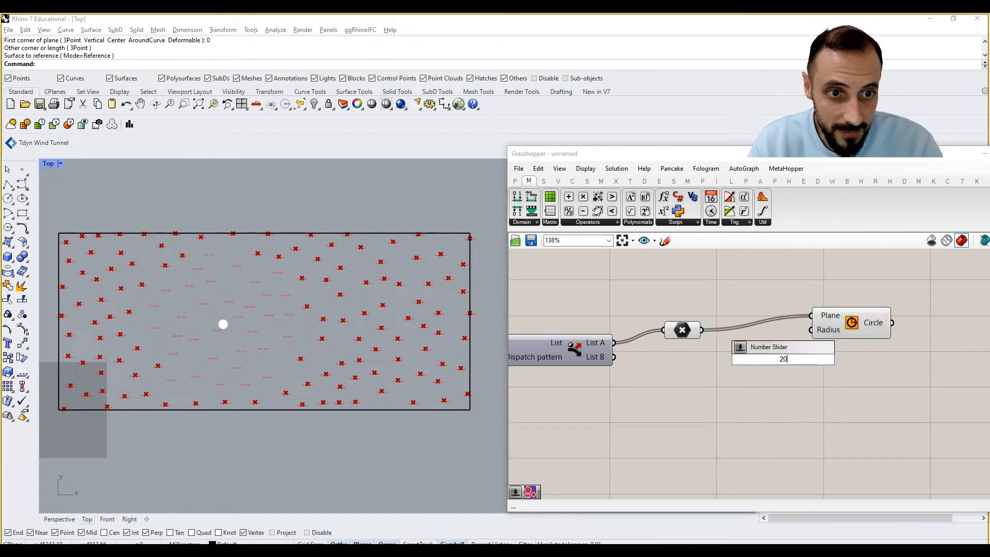
{"action": "key", "text": "Return"}
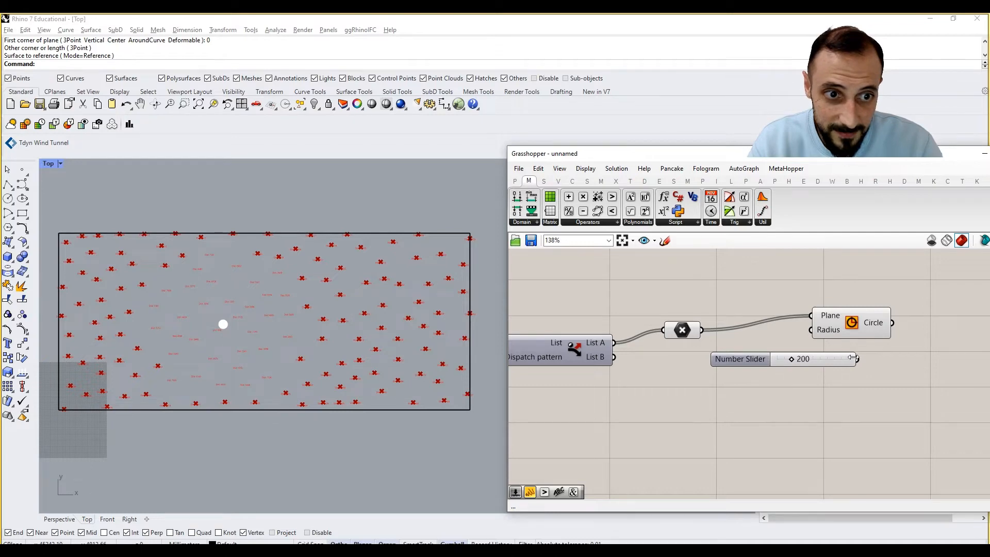
{"action": "left_click_drag", "start_coordinate": [856, 359], "coordinate": [817, 360]}
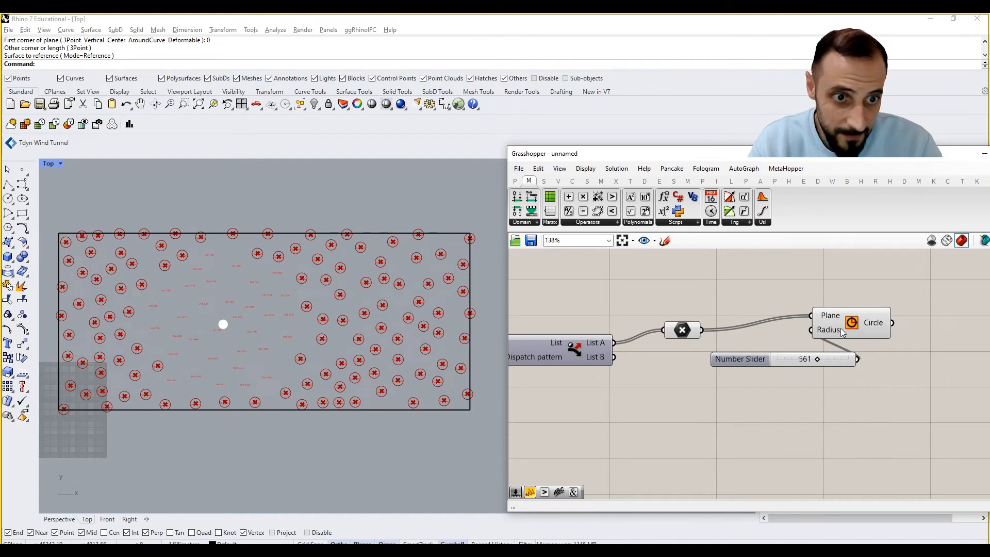
{"action": "left_click_drag", "start_coordinate": [840, 329], "coordinate": [920, 332]}
{"action": "left_click_drag", "start_coordinate": [758, 358], "coordinate": [759, 351]}
Group the Point parameter, radius slider and Circle component.
{"action": "left_click_drag", "start_coordinate": [946, 280], "coordinate": [666, 382]}
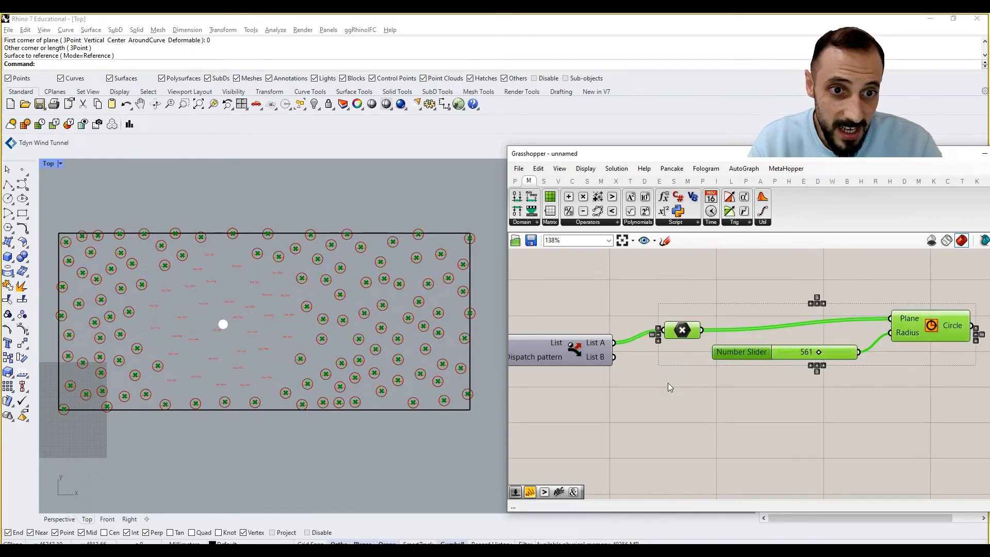
{"action": "right_click", "coordinate": [696, 282]}
{"action": "left_click", "coordinate": [722, 363]}
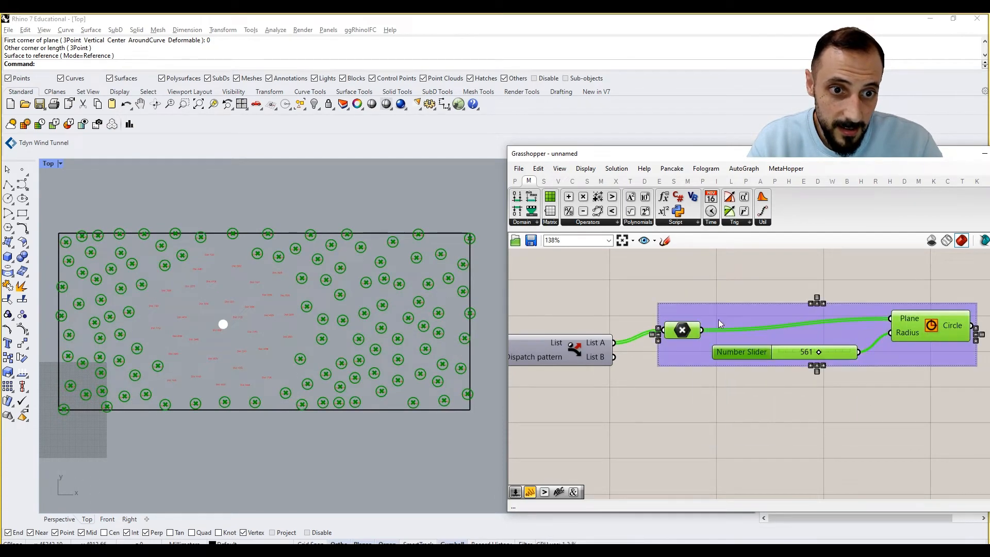
Add a Scribble label and place it above the circle group.
{"action": "double_click", "coordinate": [720, 287]}
{"action": "type", "text": "sc"}
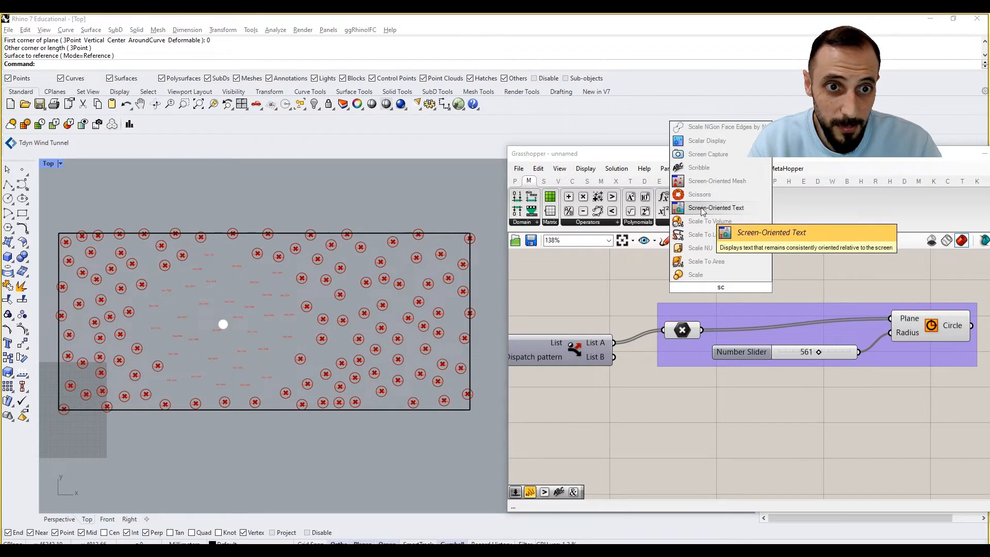
{"action": "left_click", "coordinate": [702, 168]}
{"action": "left_click_drag", "start_coordinate": [729, 289], "coordinate": [842, 289]}
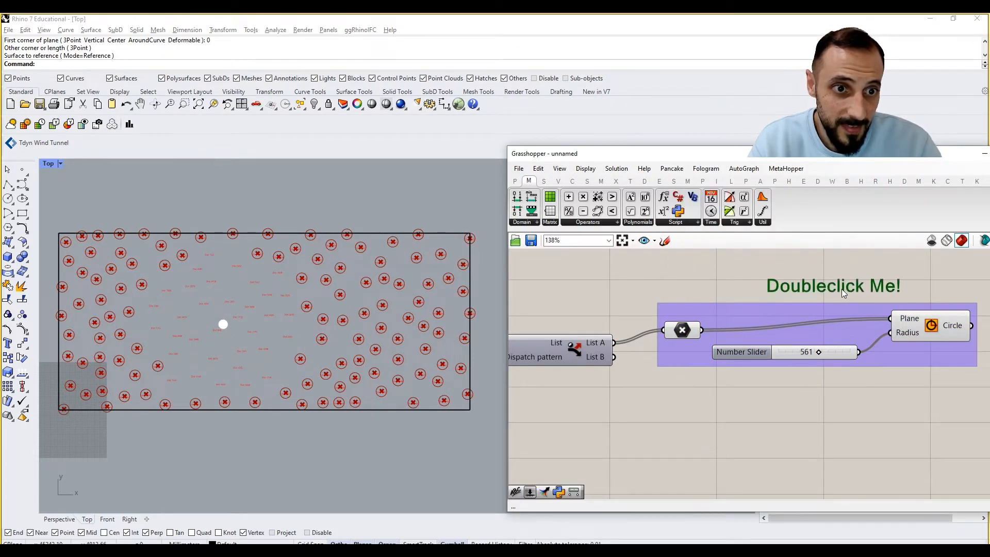
{"action": "double_click", "coordinate": [842, 288]}
{"action": "type", "text": "LARGER"}
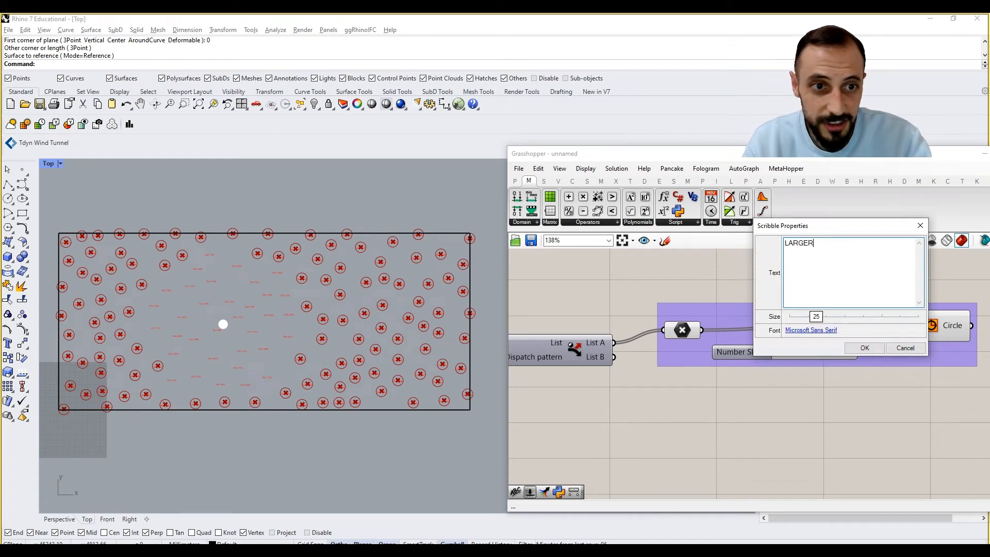
{"action": "key", "text": "Escape"}
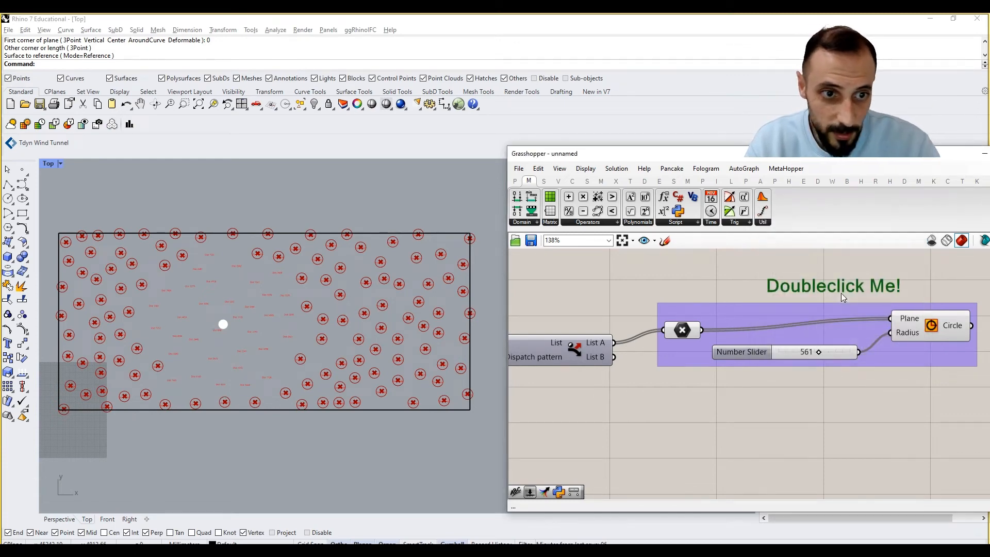
{"action": "key", "text": "Left"}
Set the Scribble's text to "LARGER DISTANCE---> Circle".
{"action": "double_click", "coordinate": [844, 287]}
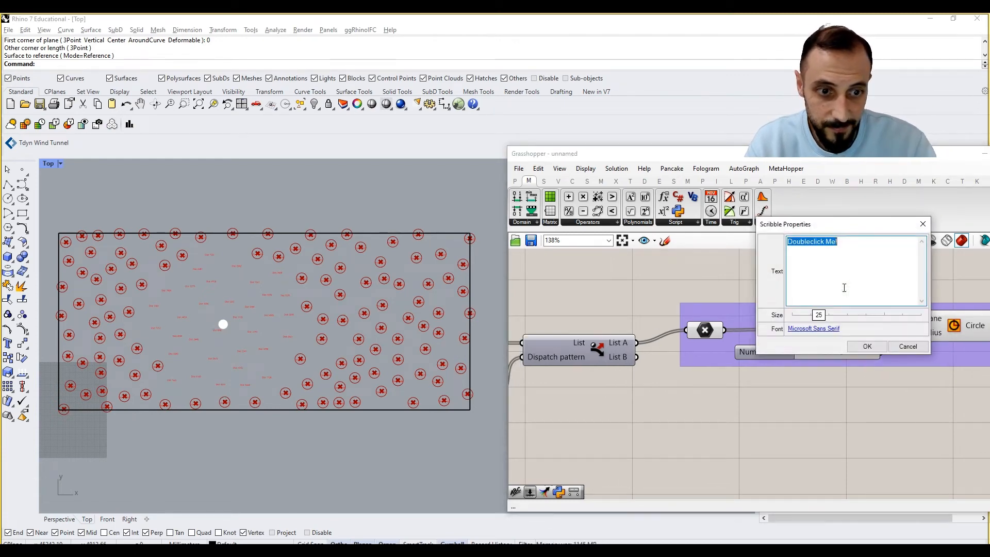
{"action": "type", "text": "LARGER"}
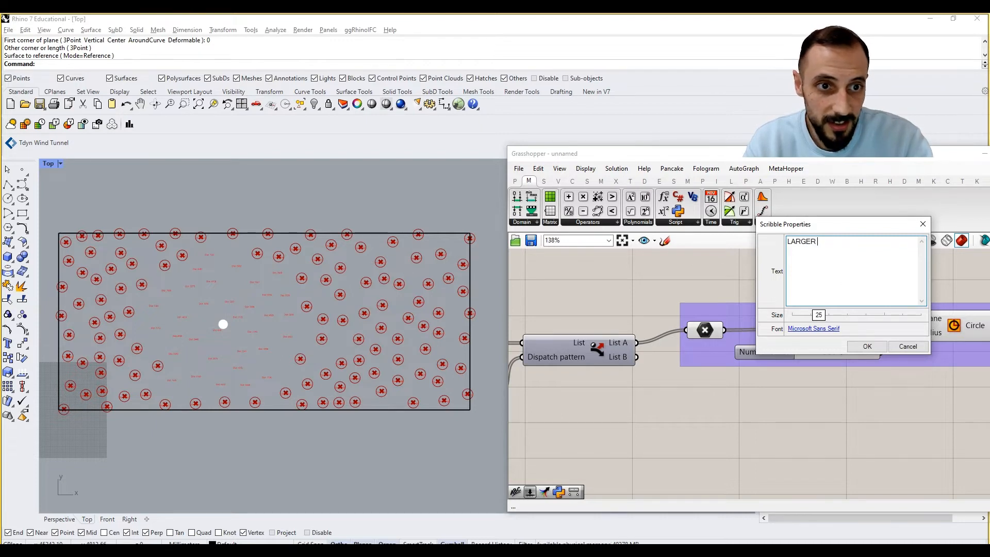
{"action": "type", "text": " DIST"}
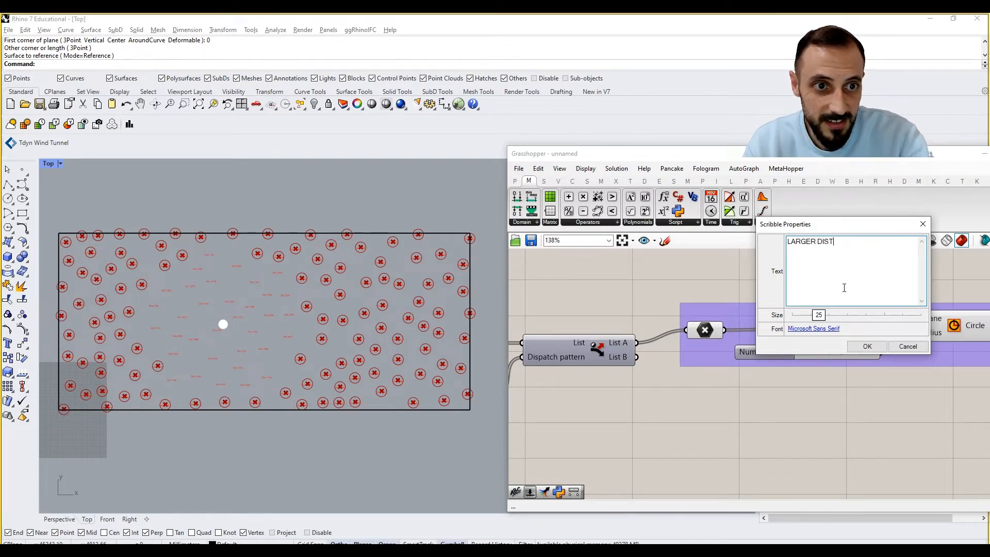
{"action": "type", "text": "ANCE---> Circle"}
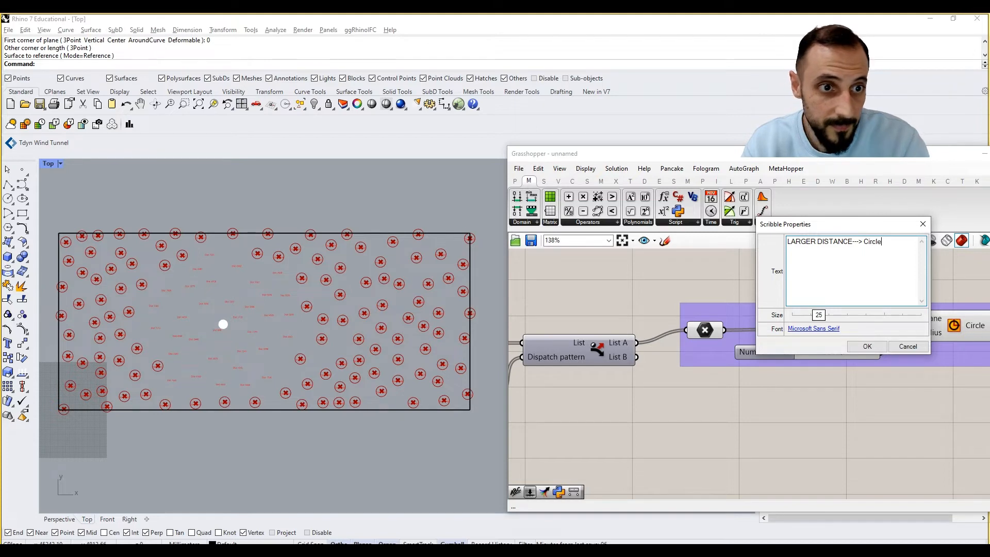
{"action": "left_click", "coordinate": [868, 347]}
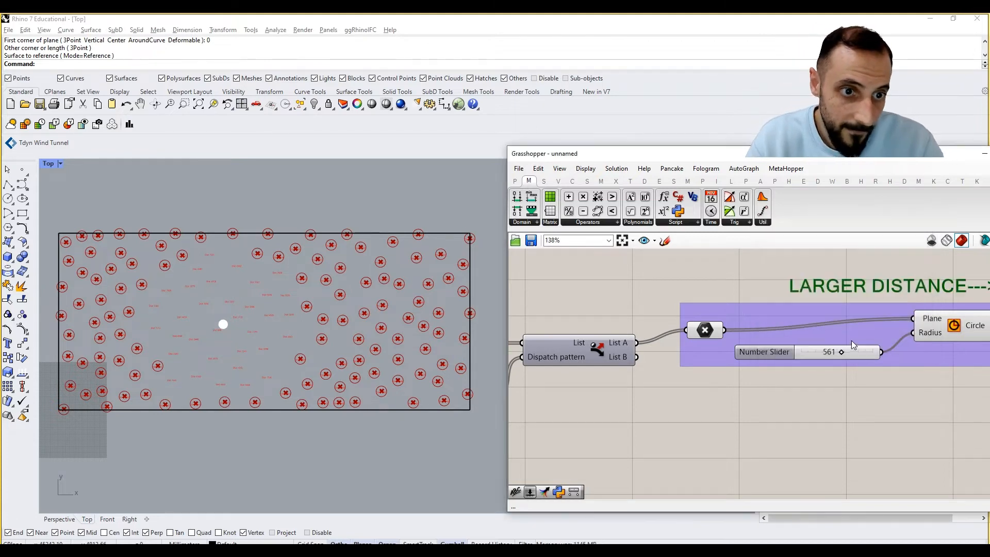
Add the Scribble to the circle group and shift the group slightly upward on the canvas.
{"action": "right_click", "coordinate": [818, 316]}
{"action": "left_click", "coordinate": [860, 406]}
{"action": "scroll", "coordinate": [780, 372], "scroll_direction": "down", "scroll_amount": 3}
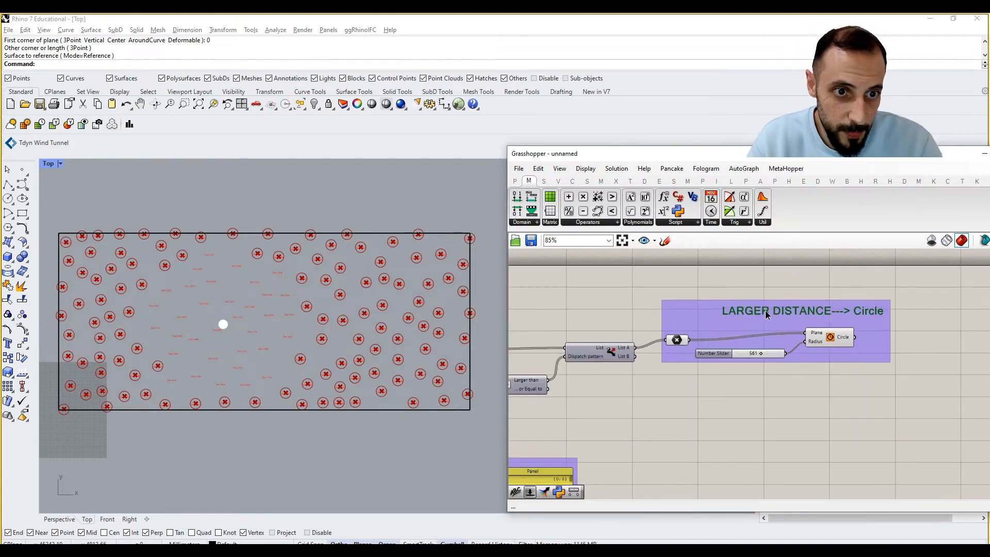
{"action": "mouse_move", "coordinate": [694, 311]}
{"action": "left_mouse_down"}
{"action": "mouse_move", "coordinate": [691, 295]}
{"action": "mouse_move", "coordinate": [662, 393]}
{"action": "left_mouse_up"}
Duplicate the Point parameter of the circle group and place the copy below the group.
{"action": "left_click", "coordinate": [676, 323]}
{"action": "key", "text": "ctrl+c"}
{"action": "key", "text": "ctrl+v"}
{"action": "left_click", "coordinate": [833, 321]}
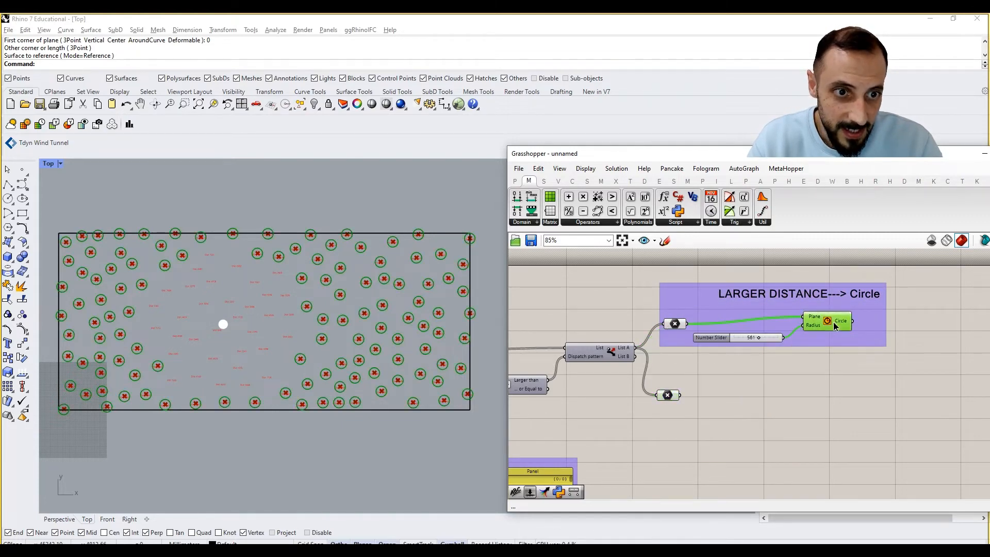
{"action": "double_click", "coordinate": [790, 385]}
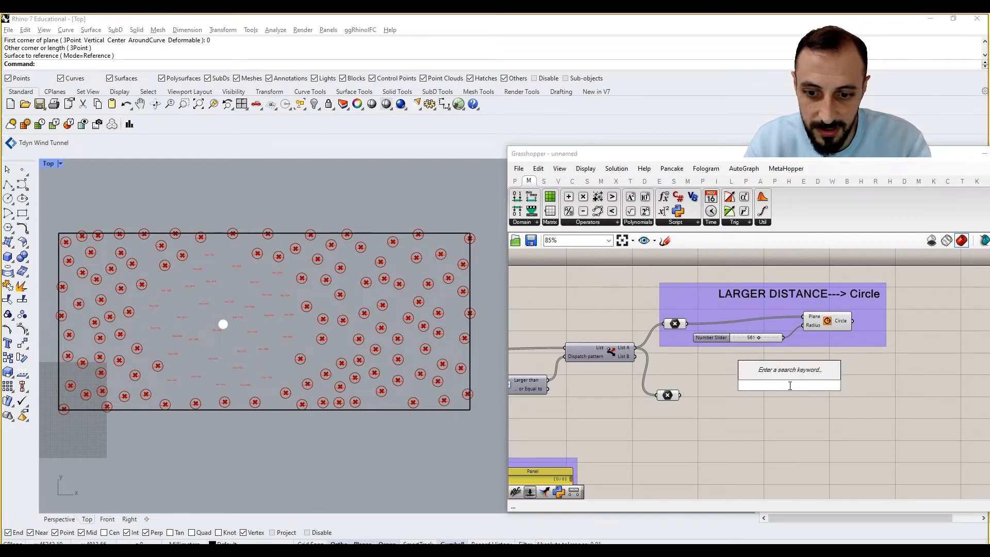
{"action": "type", "text": "hexa"}
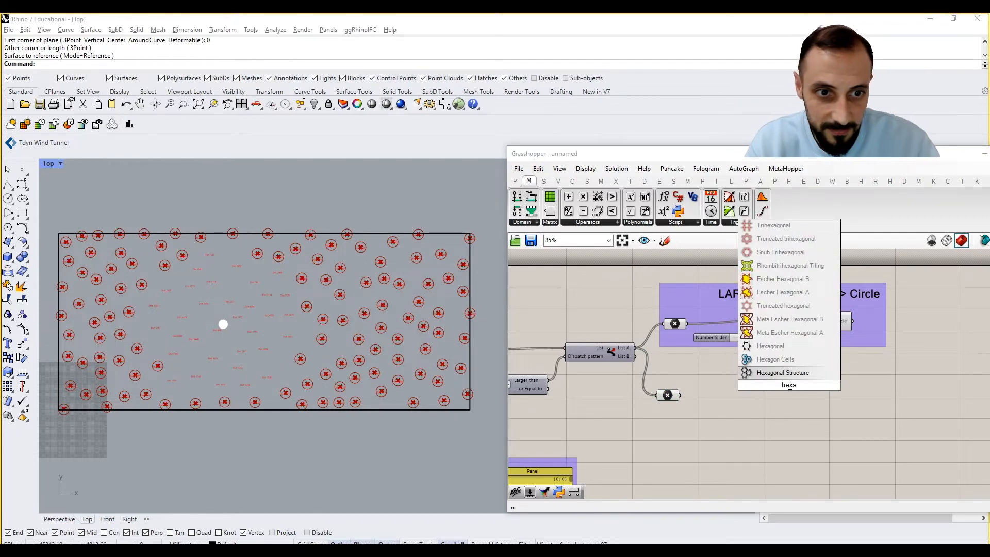
{"action": "left_click", "coordinate": [737, 366]}
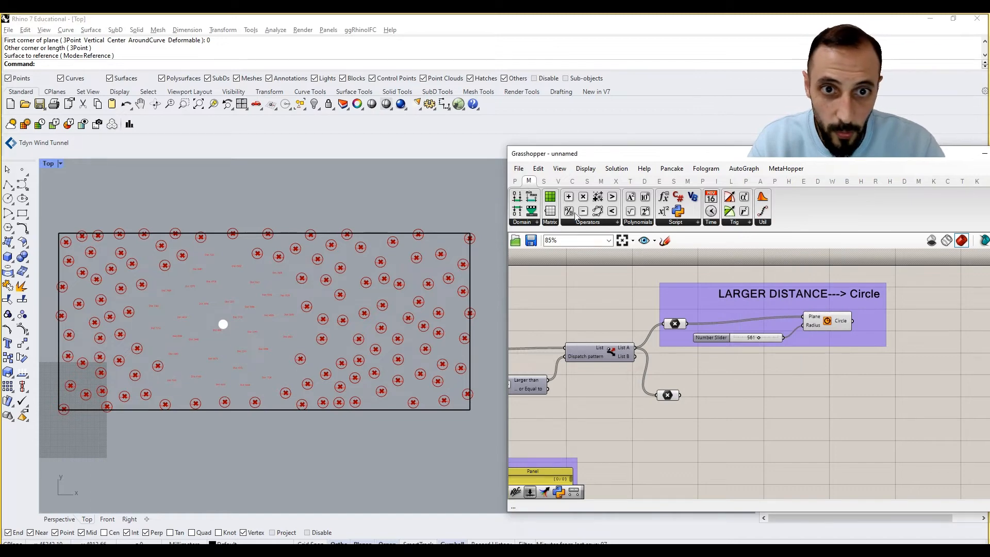
Add a Polygon primitive component and connect the copied Point parameter to its Plane input.
{"action": "left_click", "coordinate": [573, 181]}
{"action": "left_click", "coordinate": [570, 223]}
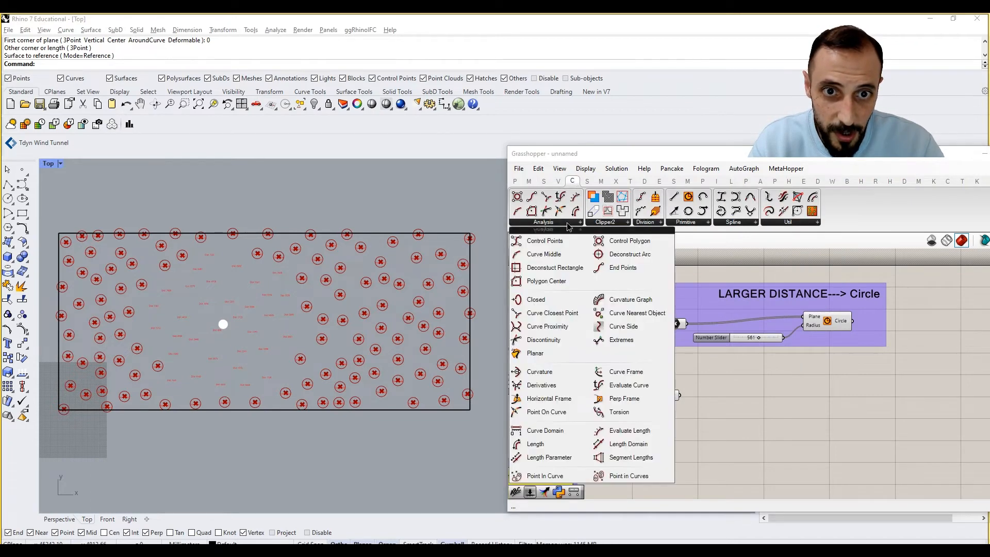
{"action": "left_click", "coordinate": [699, 223]}
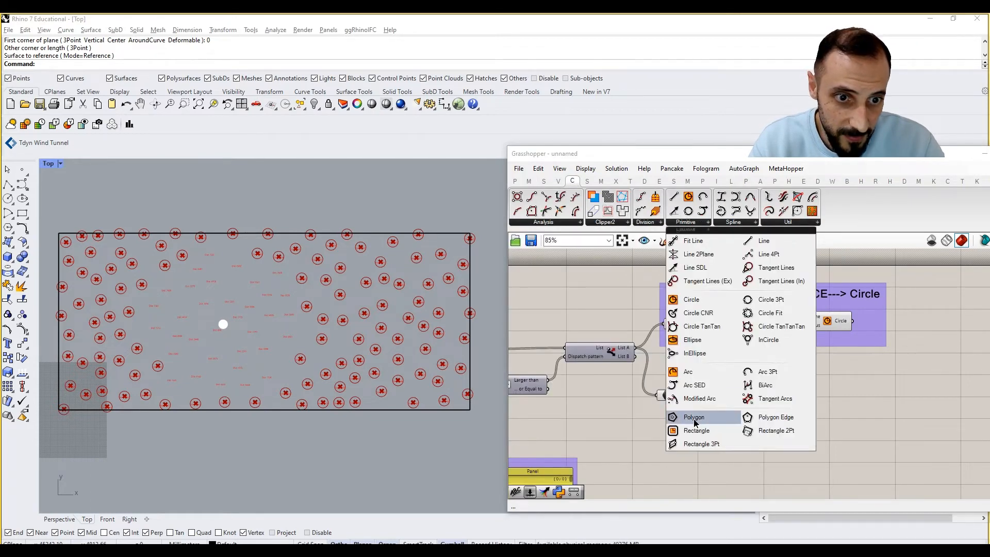
{"action": "left_click_drag", "start_coordinate": [695, 419], "coordinate": [762, 383]}
{"action": "left_click", "coordinate": [722, 335]}
{"action": "left_click_drag", "start_coordinate": [723, 335], "coordinate": [723, 344], "text": "alt"}
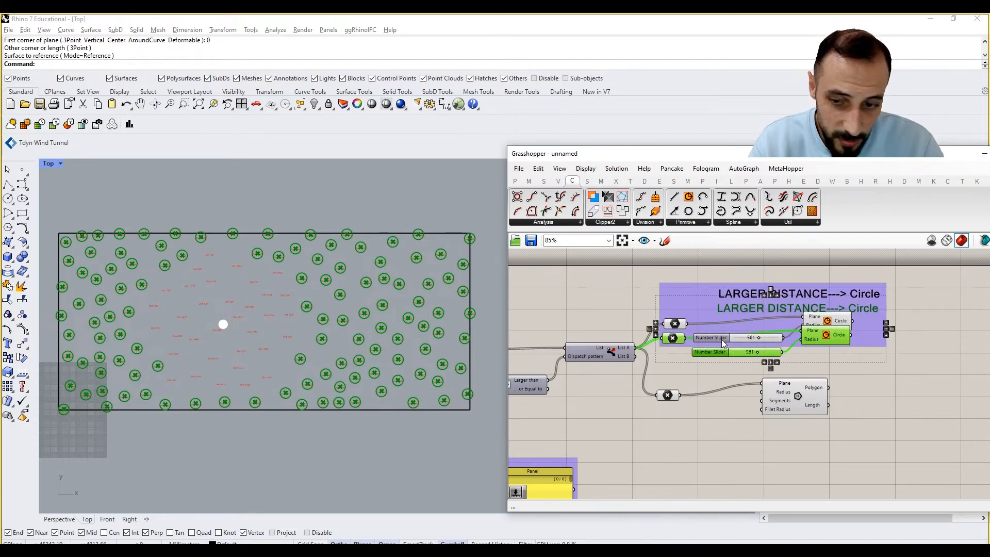
{"action": "key", "text": "ctrl+z"}
Duplicate the circle's radius slider, place the copy below, and connect it to the Polygon's Radius input.
{"action": "left_click", "coordinate": [720, 339]}
{"action": "key", "text": "ctrl+c"}
{"action": "key", "text": "ctrl+v"}
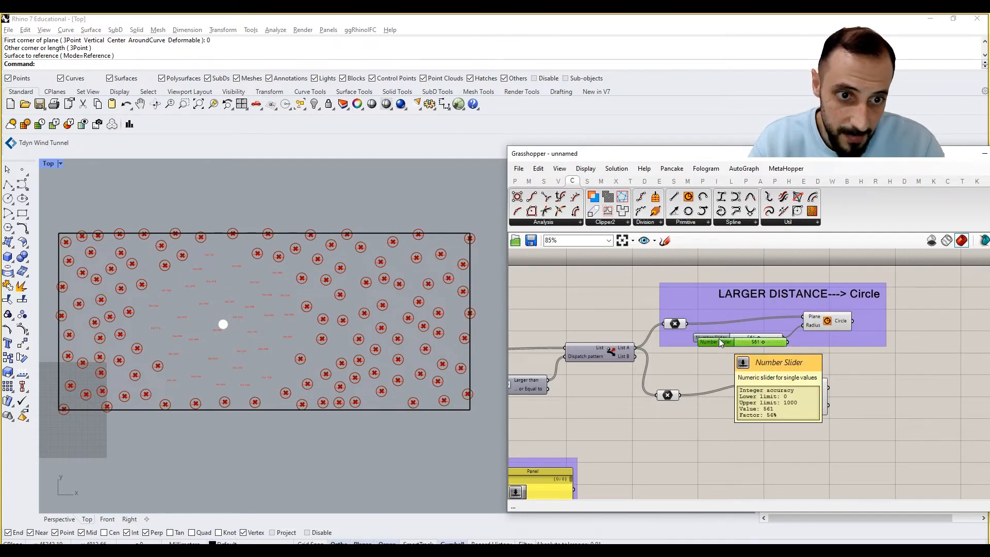
{"action": "left_click_drag", "start_coordinate": [719, 338], "coordinate": [692, 420]}
{"action": "left_click_drag", "start_coordinate": [762, 423], "coordinate": [845, 410]}
{"action": "left_click", "coordinate": [809, 404]}
{"action": "left_click", "coordinate": [793, 447]}
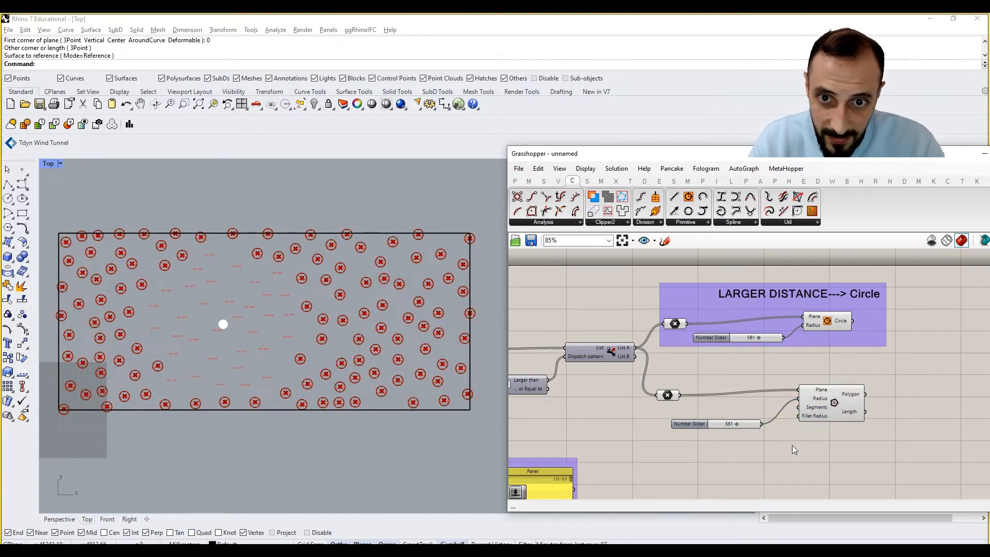
Add a number slider with value 4 and connect it to the Polygon's Segments input.
{"action": "scroll", "coordinate": [779, 433], "scroll_direction": "up", "scroll_amount": 1}
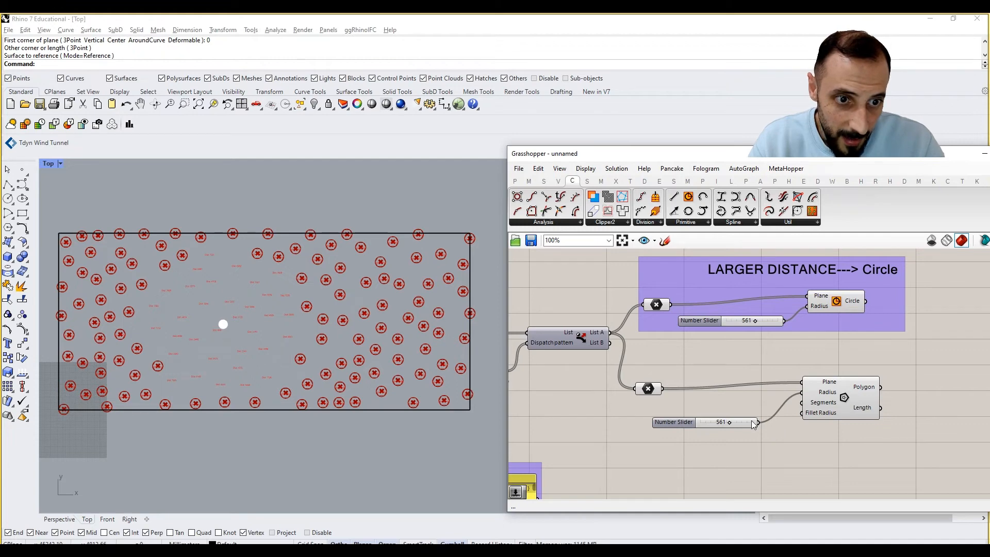
{"action": "left_click_drag", "start_coordinate": [751, 424], "coordinate": [800, 402]}
{"action": "double_click", "coordinate": [764, 445]}
{"action": "type", "text": "4"}
{"action": "key", "text": "Return"}
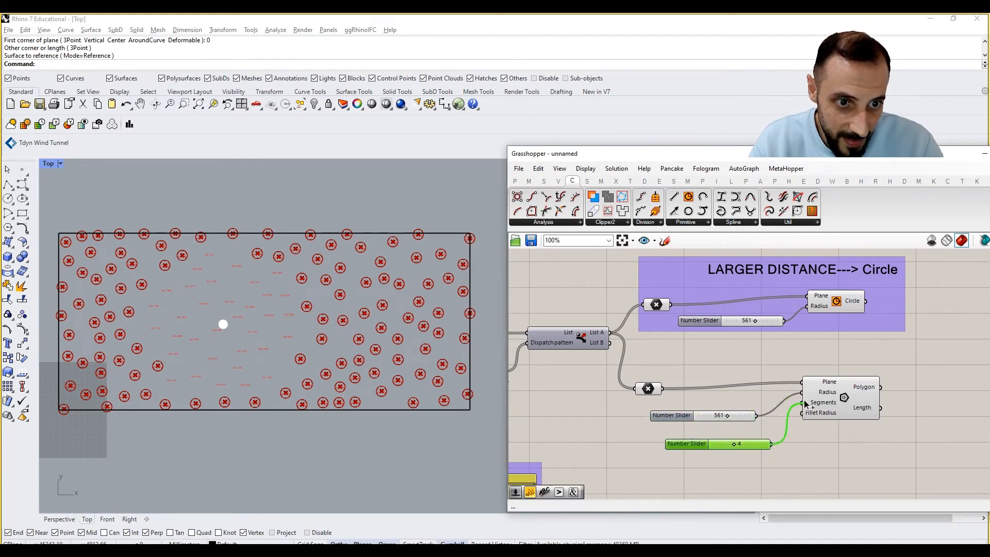
Rewire the Polygon's Point parameter to Dispatch's List B output and inspect the shapes around the attractor.
{"action": "left_click_drag", "start_coordinate": [609, 344], "coordinate": [635, 388]}
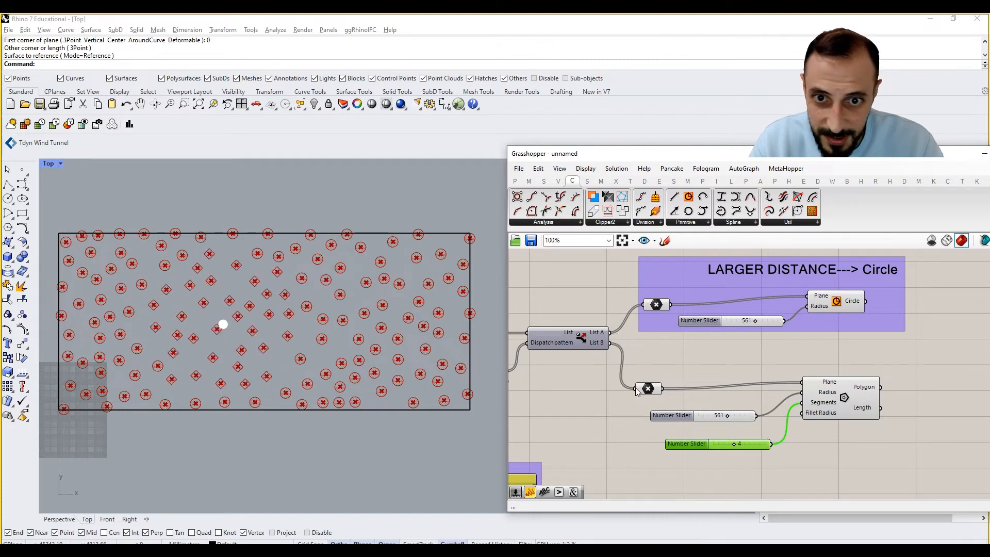
{"action": "left_click", "coordinate": [649, 374]}
{"action": "right_click_drag", "start_coordinate": [269, 304], "coordinate": [274, 304]}
{"action": "scroll", "coordinate": [268, 298], "scroll_direction": "up", "scroll_amount": 5}
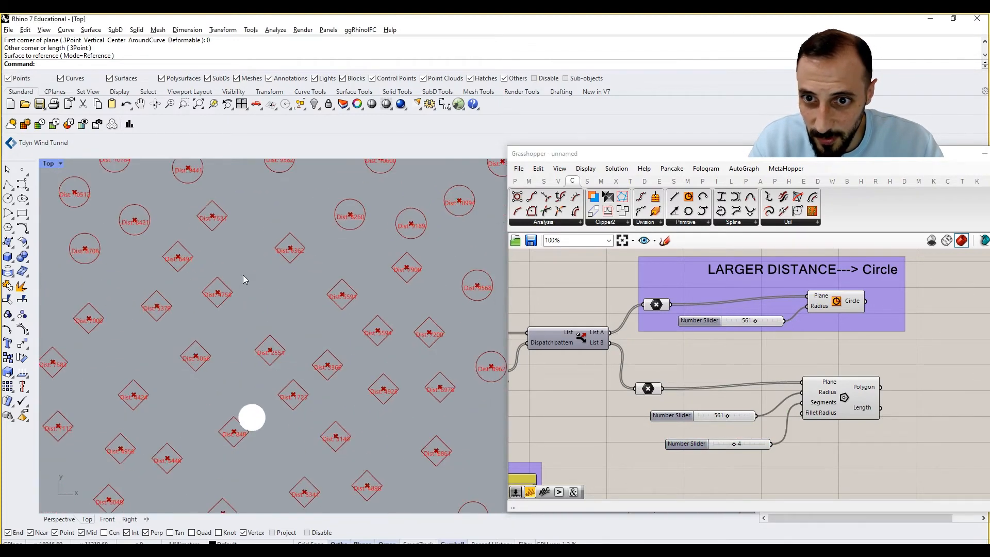
Set the Polygon's Segments slider to 3 so the nearer points carry triangles.
{"action": "scroll", "coordinate": [273, 257], "scroll_direction": "down", "scroll_amount": 4}
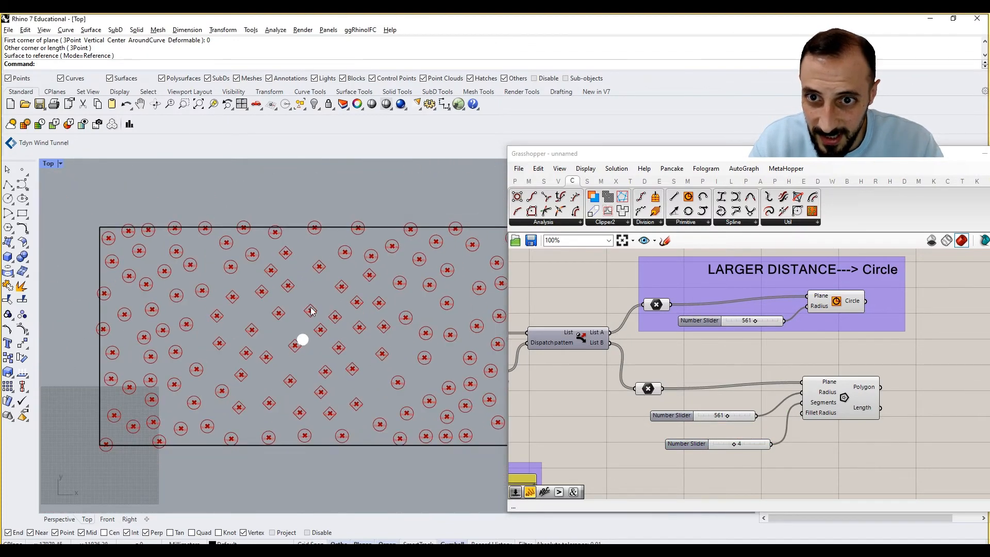
{"action": "scroll", "coordinate": [236, 299], "scroll_direction": "up", "scroll_amount": 1}
{"action": "right_click_drag", "start_coordinate": [738, 446], "coordinate": [716, 446]}
{"action": "left_click_drag", "start_coordinate": [717, 442], "coordinate": [713, 446]}
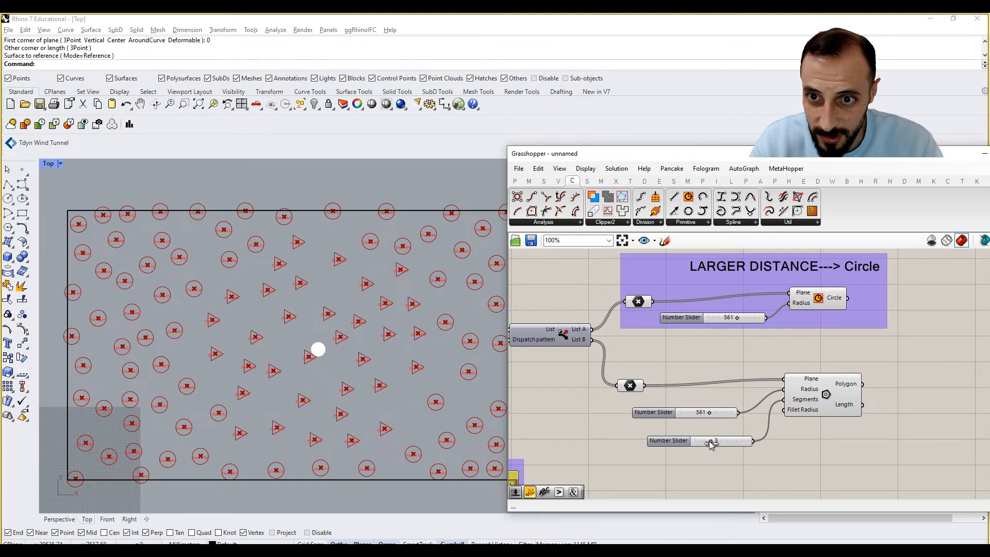
Copy the circle group's label above the Polygon components and group the copy with the Point parameter, both sliders and the Polygon.
{"action": "right_click_drag", "start_coordinate": [774, 438], "coordinate": [718, 433]}
{"action": "left_click_drag", "start_coordinate": [838, 340], "coordinate": [540, 457]}
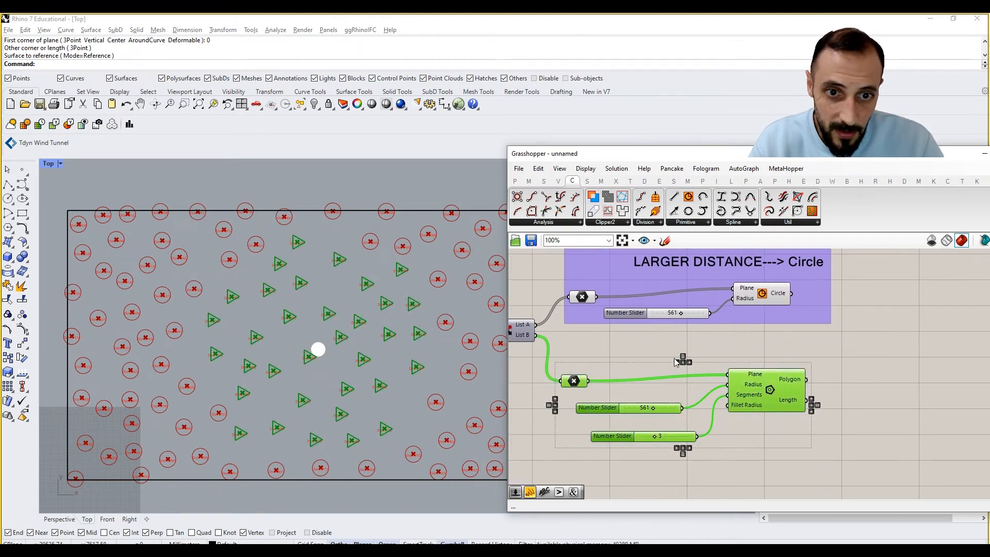
{"action": "left_click", "coordinate": [671, 265]}
{"action": "left_click_drag", "start_coordinate": [672, 263], "coordinate": [637, 352], "text": "alt"}
{"action": "mouse_move", "coordinate": [825, 340]}
{"action": "left_mouse_down"}
{"action": "mouse_move", "coordinate": [558, 466]}
{"action": "mouse_move", "coordinate": [568, 459]}
{"action": "left_mouse_up"}
{"action": "right_click", "coordinate": [568, 459]}
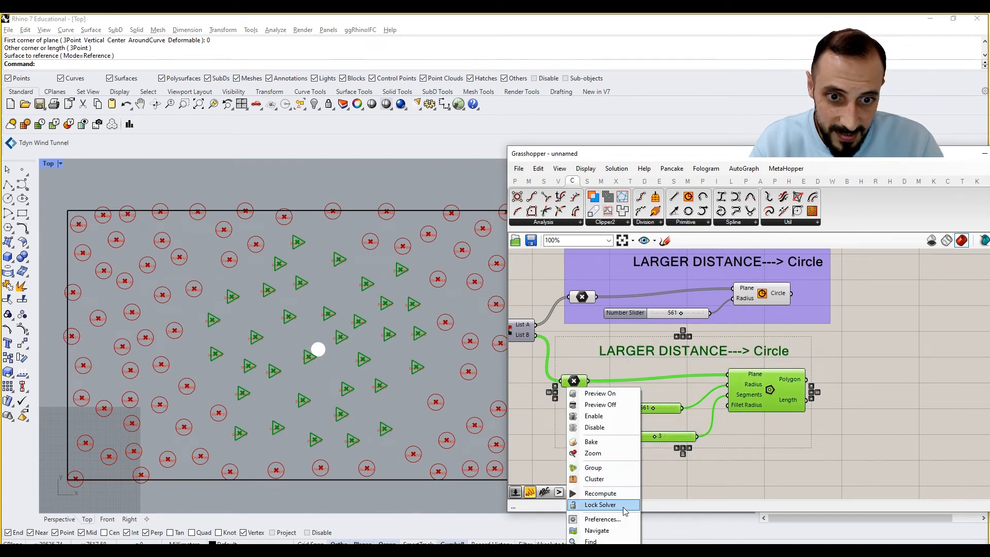
{"action": "left_click", "coordinate": [593, 468]}
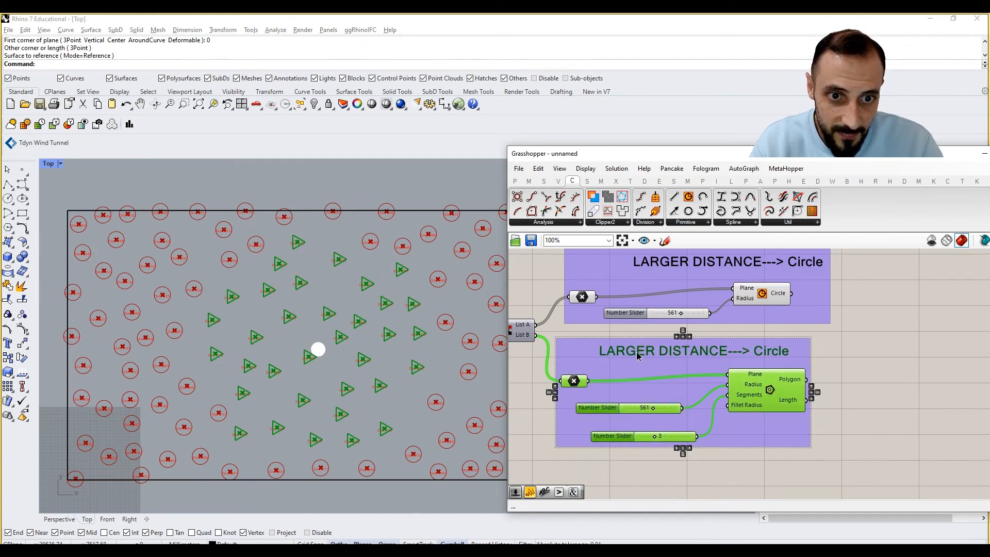
Change the copied label's text to "SMALLER DISTANCE---> TRIANGLE" and recolour its group white.
{"action": "double_click", "coordinate": [638, 355]}
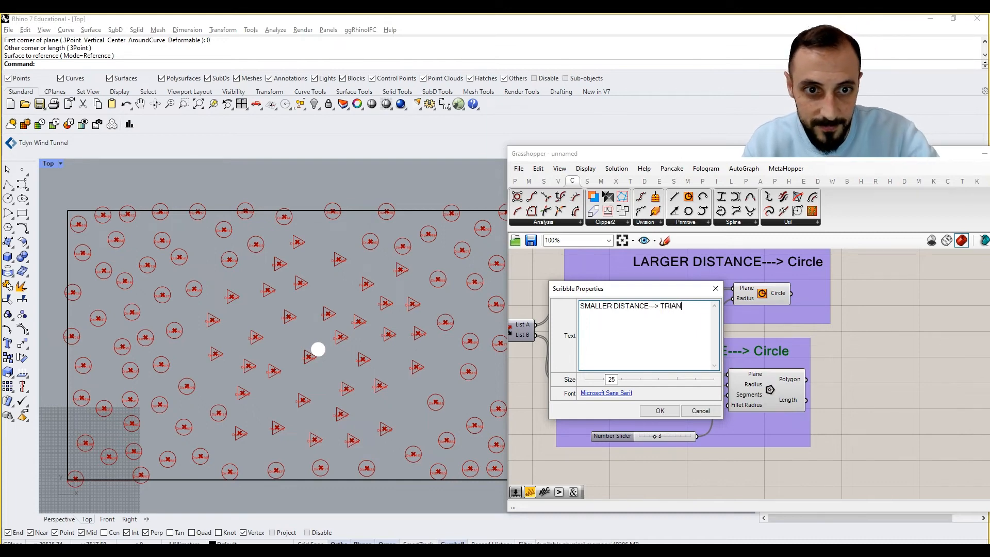
{"action": "left_click", "coordinate": [670, 412]}
{"action": "scroll", "coordinate": [672, 413], "scroll_direction": "down", "scroll_amount": 2}
{"action": "right_click", "coordinate": [790, 421]}
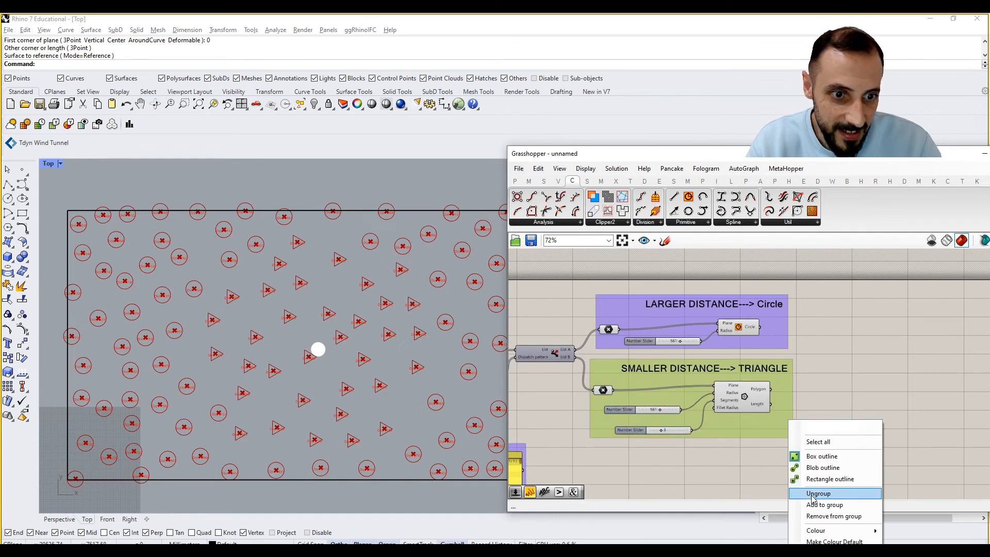
{"action": "mouse_move", "coordinate": [823, 531]}
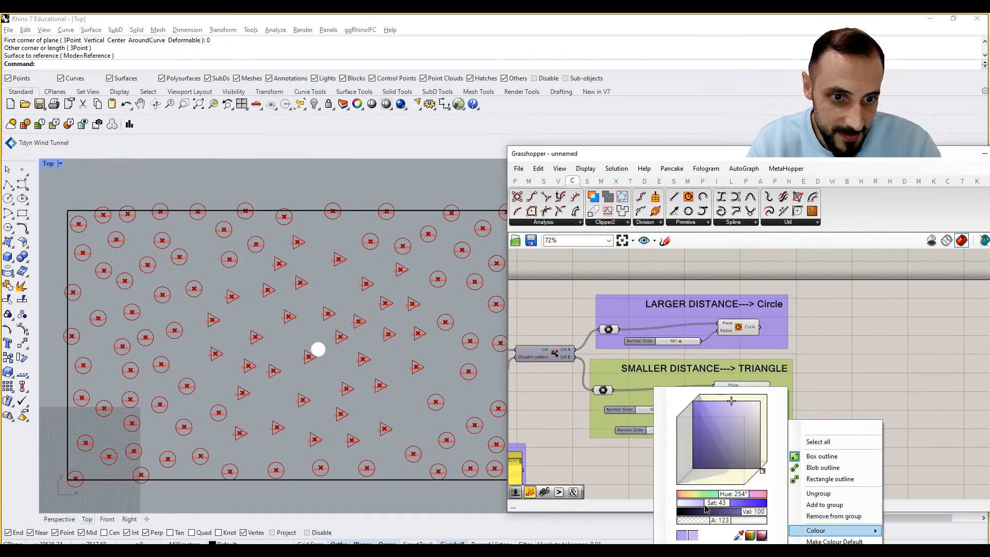
{"action": "left_click", "coordinate": [609, 466]}
Group the 8000 slider, Larger Than and Dispatch components, and nudge the group slightly.
{"action": "scroll", "coordinate": [883, 389], "scroll_direction": "down", "scroll_amount": 5}
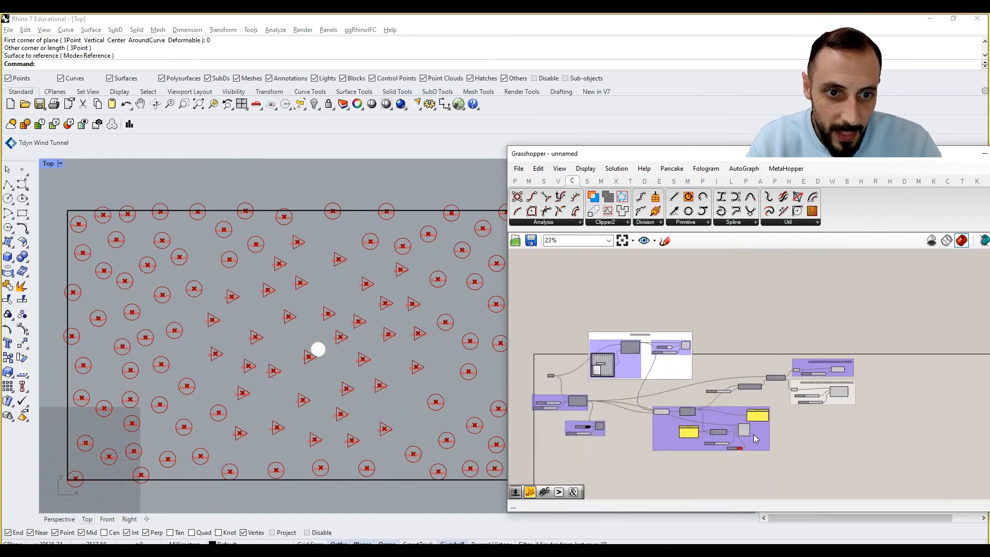
{"action": "scroll", "coordinate": [701, 426], "scroll_direction": "up", "scroll_amount": 7}
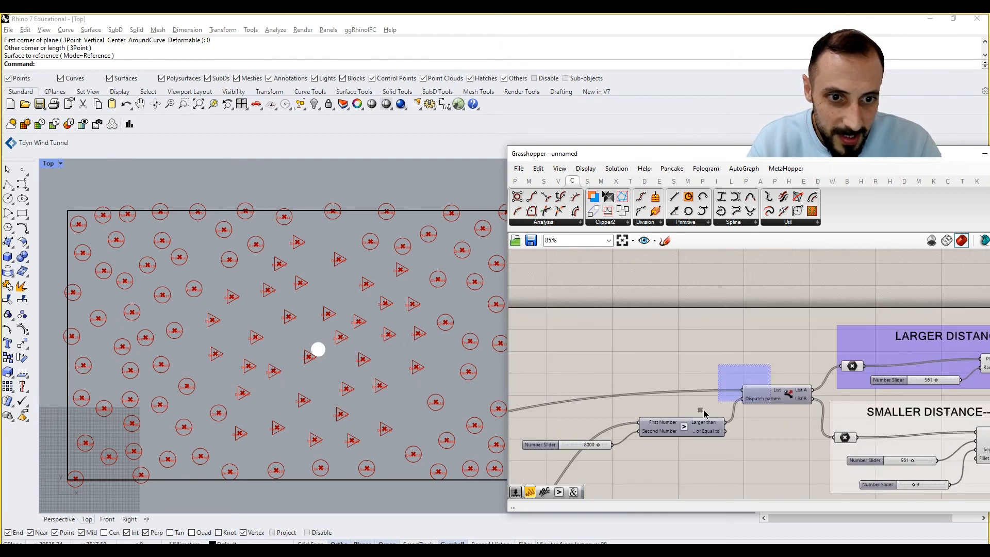
{"action": "right_click", "coordinate": [584, 366]}
{"action": "left_click", "coordinate": [605, 440]}
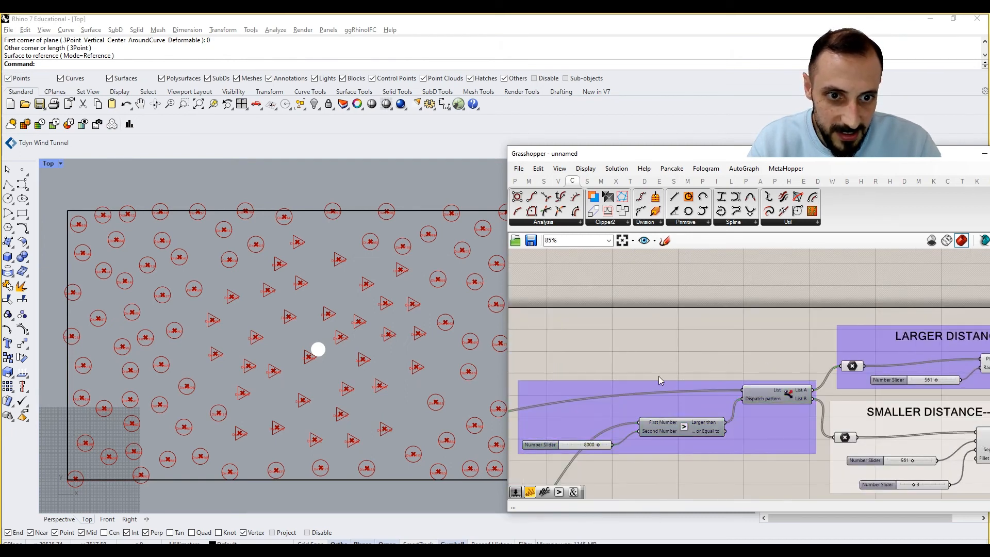
{"action": "left_click_drag", "start_coordinate": [758, 427], "coordinate": [741, 428]}
Set the attractor's position slider to 0.43 ; 0.44 and inspect the distribution of circles and triangles across the surface.
{"action": "scroll", "coordinate": [716, 413], "scroll_direction": "down", "scroll_amount": 1}
{"action": "right_click_drag", "start_coordinate": [513, 446], "coordinate": [797, 427]}
{"action": "scroll", "coordinate": [796, 427], "scroll_direction": "down", "scroll_amount": 6}
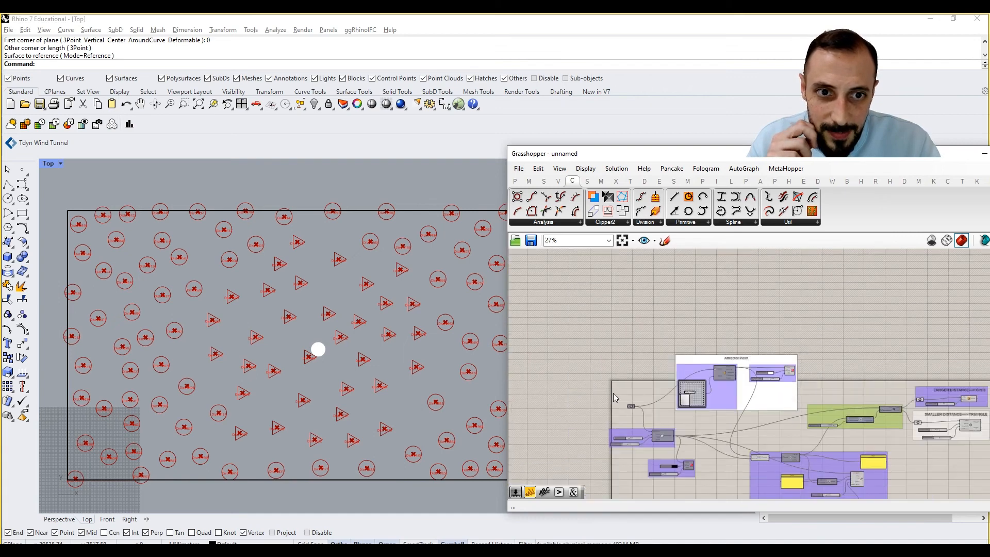
{"action": "scroll", "coordinate": [645, 401], "scroll_direction": "up", "scroll_amount": 5}
{"action": "scroll", "coordinate": [752, 403], "scroll_direction": "up", "scroll_amount": 2}
{"action": "mouse_move", "coordinate": [797, 384]}
{"action": "left_mouse_down"}
{"action": "mouse_move", "coordinate": [774, 381]}
{"action": "mouse_move", "coordinate": [806, 386]}
{"action": "mouse_move", "coordinate": [797, 388]}
{"action": "left_mouse_up"}
{"action": "right_click_drag", "start_coordinate": [332, 345], "coordinate": [315, 336]}
{"action": "scroll", "coordinate": [316, 337], "scroll_direction": "down", "scroll_amount": 5}
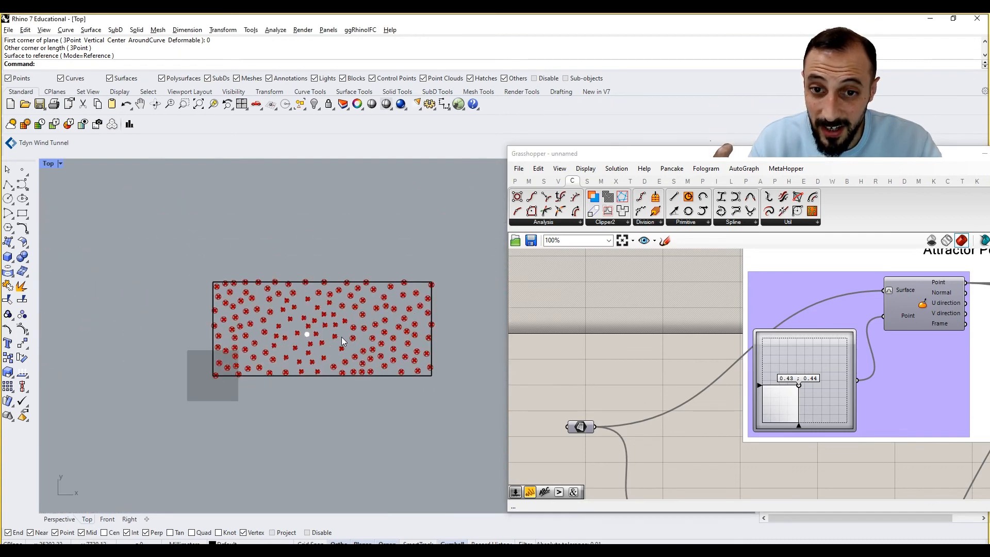
{"action": "scroll", "coordinate": [343, 341], "scroll_direction": "up", "scroll_amount": 3}
{"action": "scroll", "coordinate": [549, 378], "scroll_direction": "down", "scroll_amount": 4}
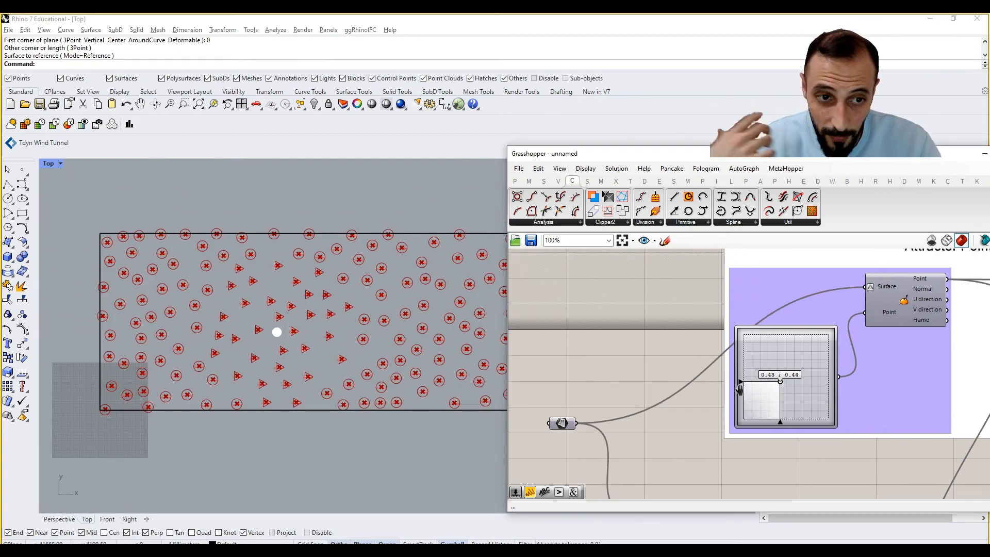
{"action": "scroll", "coordinate": [842, 400], "scroll_direction": "up", "scroll_amount": 2}
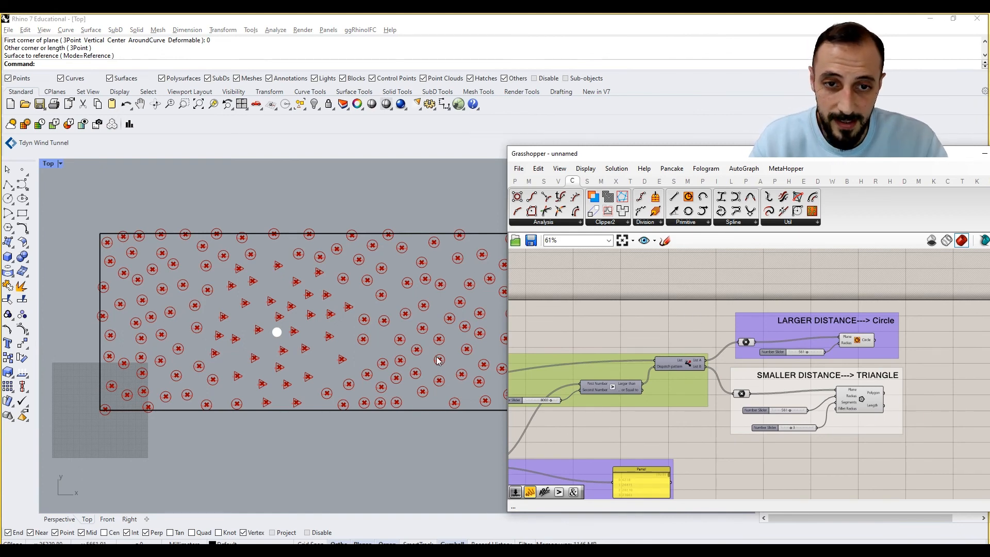
{"action": "key", "text": "alt+Tab"}
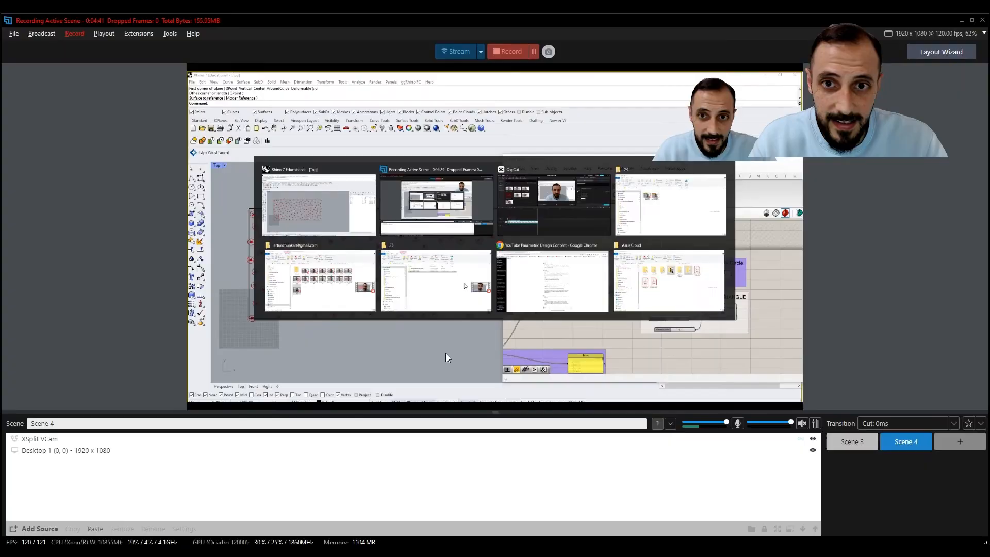